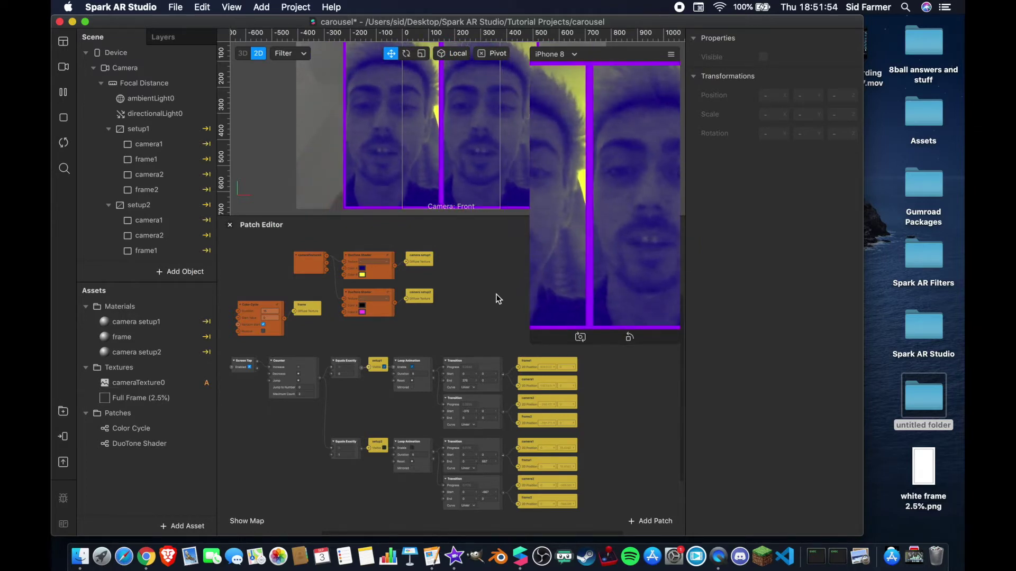
{"action": "left_click", "coordinate": [578, 233]}
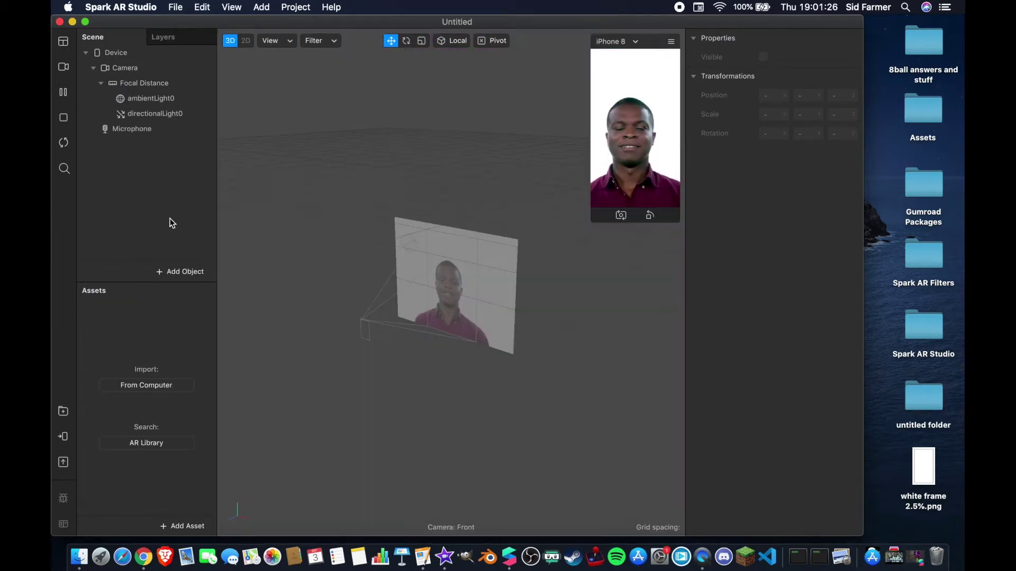
Step: Add a 2D rectangle object to the new project's scene
{"action": "left_click", "coordinate": [178, 270]}
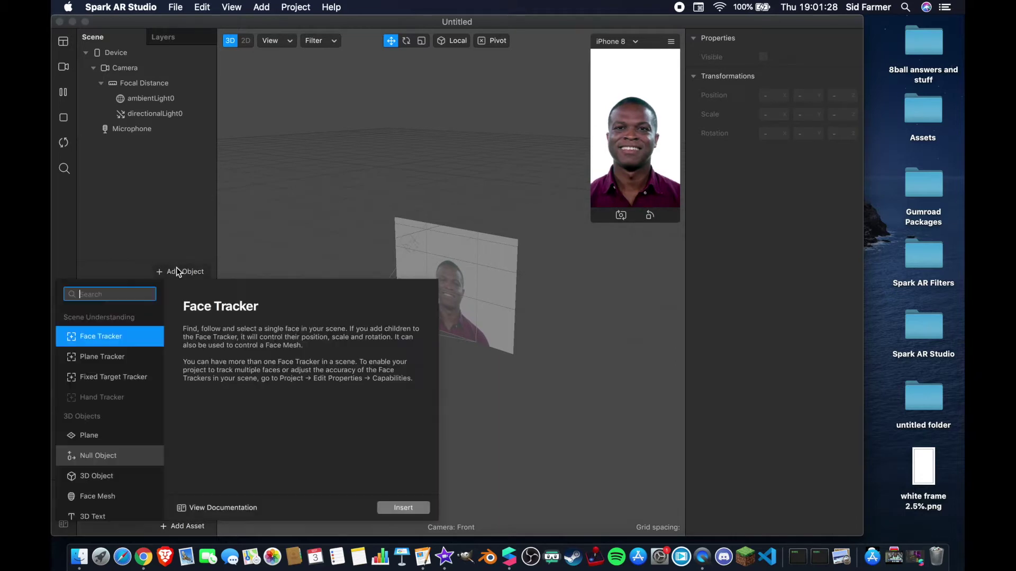
{"action": "scroll", "coordinate": [136, 381], "scroll_direction": "down", "scroll_amount": 5}
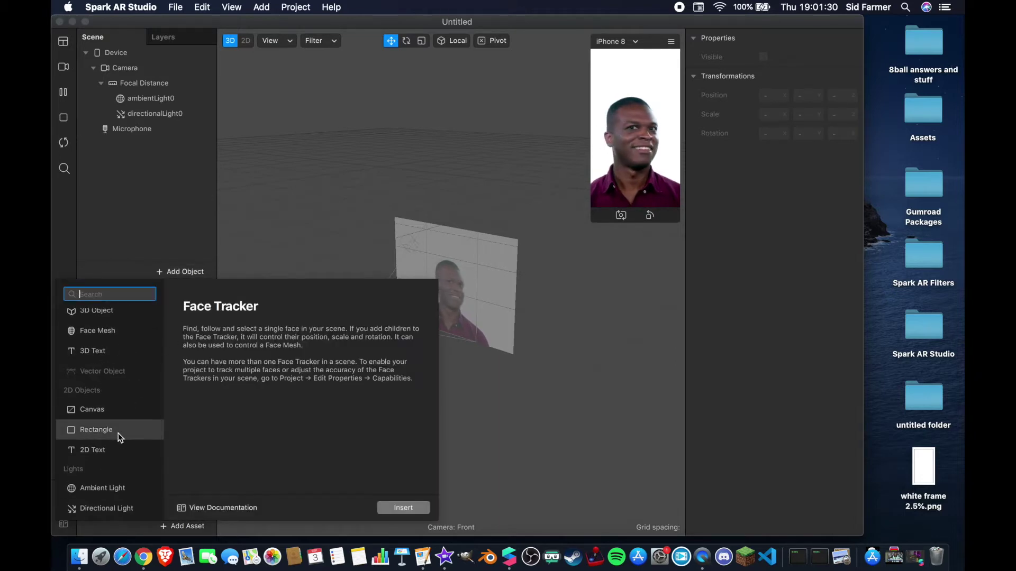
{"action": "left_click", "coordinate": [102, 431]}
{"action": "double_click", "coordinate": [101, 431]}
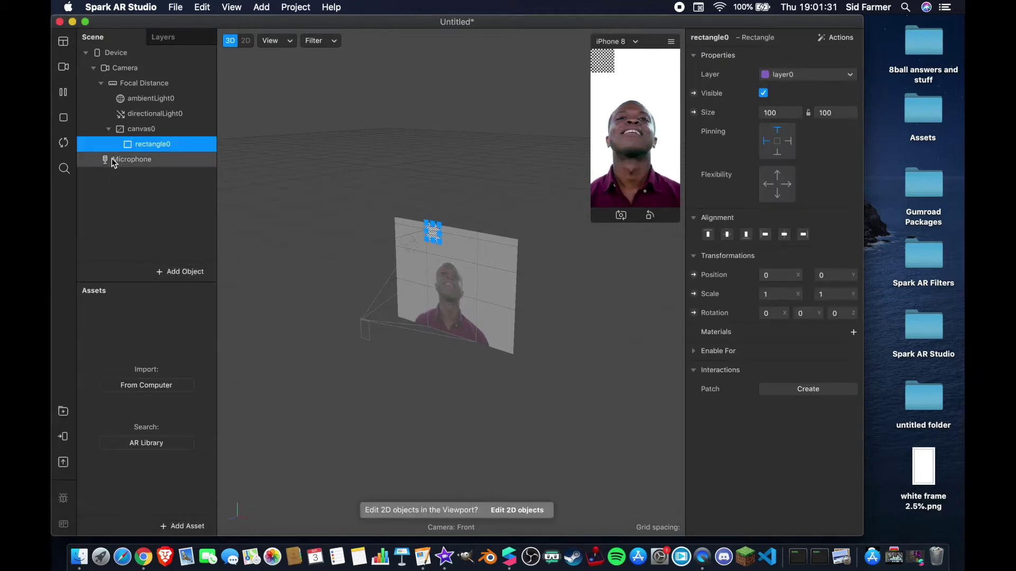
Step: Rename the canvas containing the rectangle as horizontal
{"action": "double_click", "coordinate": [153, 129]}
{"action": "type", "text": "horizont"}
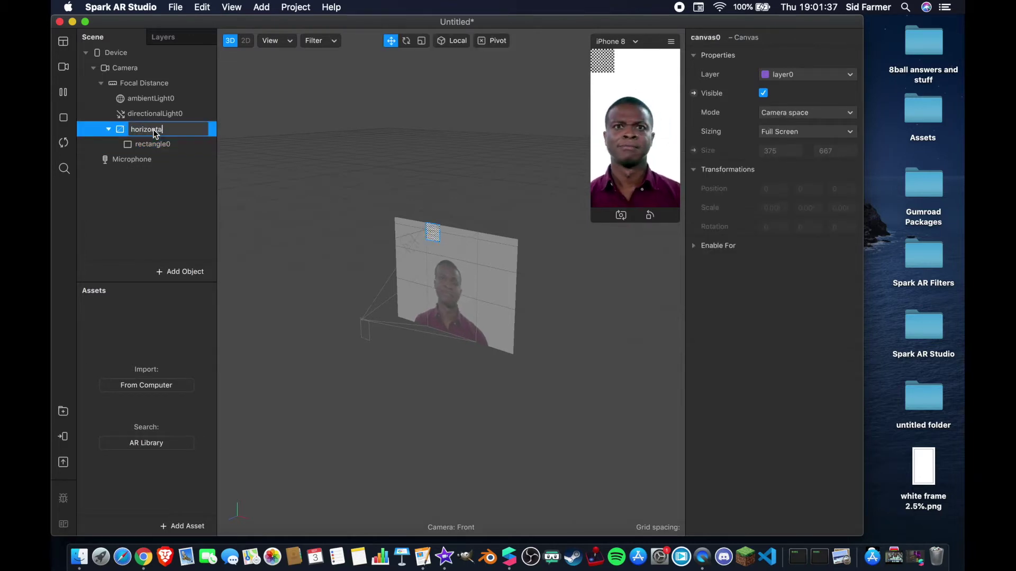
{"action": "type", "text": "al"}
{"action": "key", "text": "Return"}
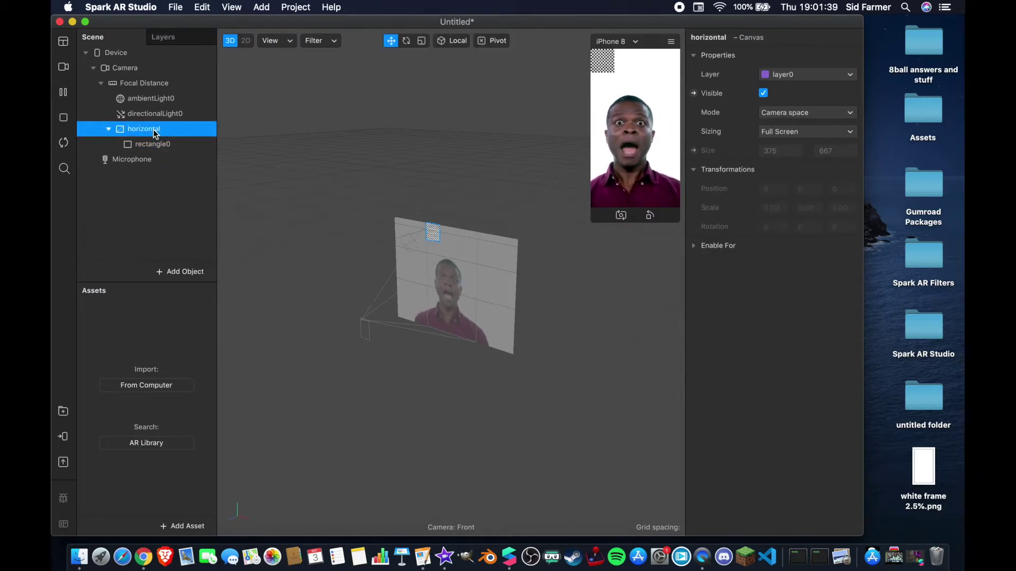
Step: Rename the rectangle inside the horizontal canvas as camera1 and duplicate it once
{"action": "double_click", "coordinate": [166, 147]}
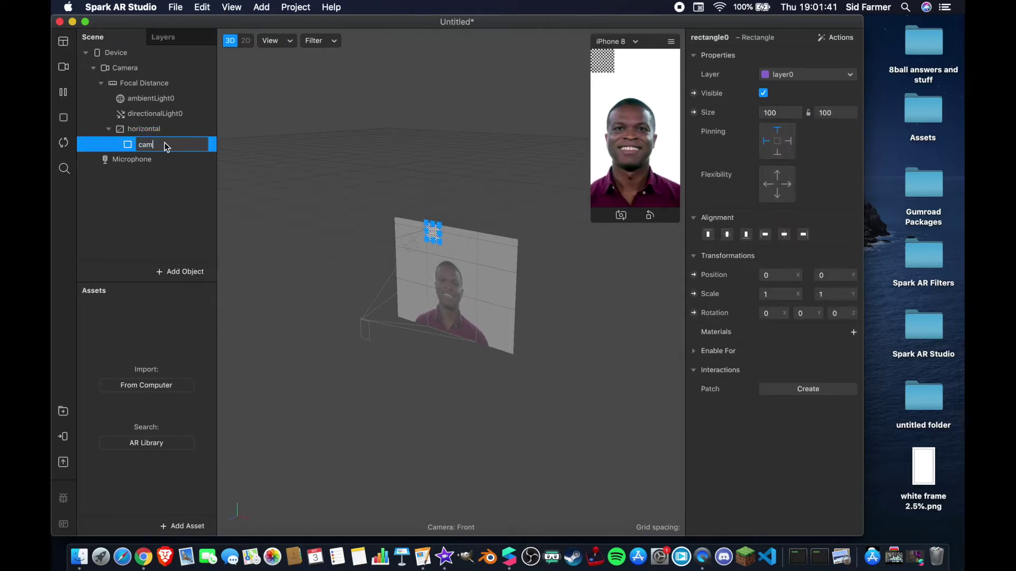
{"action": "type", "text": "camera1"}
{"action": "key", "text": "Return"}
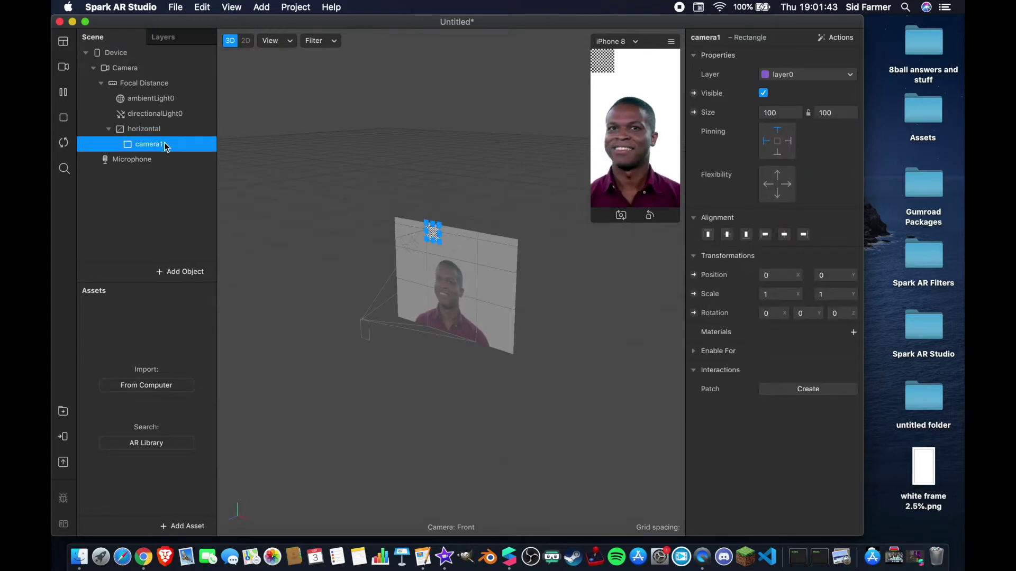
{"action": "key", "text": "super+d"}
{"action": "left_click", "coordinate": [164, 157]}
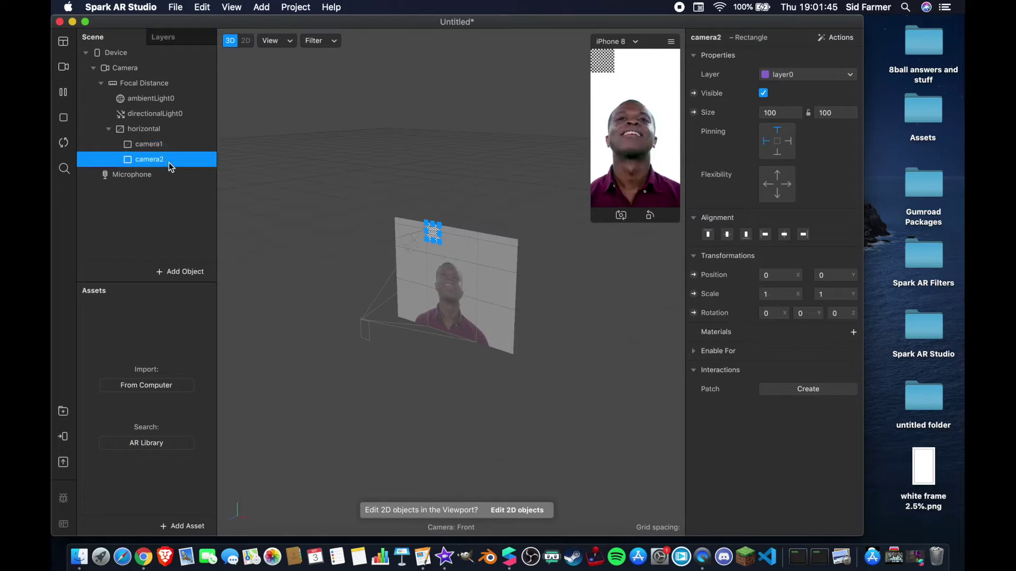
Step: Duplicate camera2, rename the copy frame1, and duplicate frame1 once so the canvas holds two frame rectangles
{"action": "key", "text": "super+d"}
{"action": "double_click", "coordinate": [167, 175]}
{"action": "type", "text": "fram"}
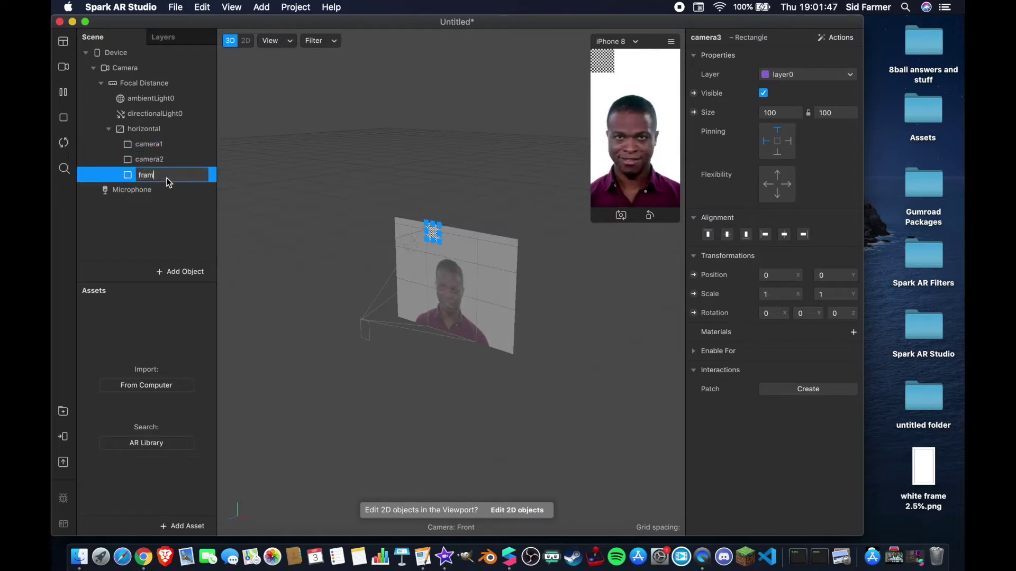
{"action": "type", "text": "e1"}
{"action": "key", "text": "Return"}
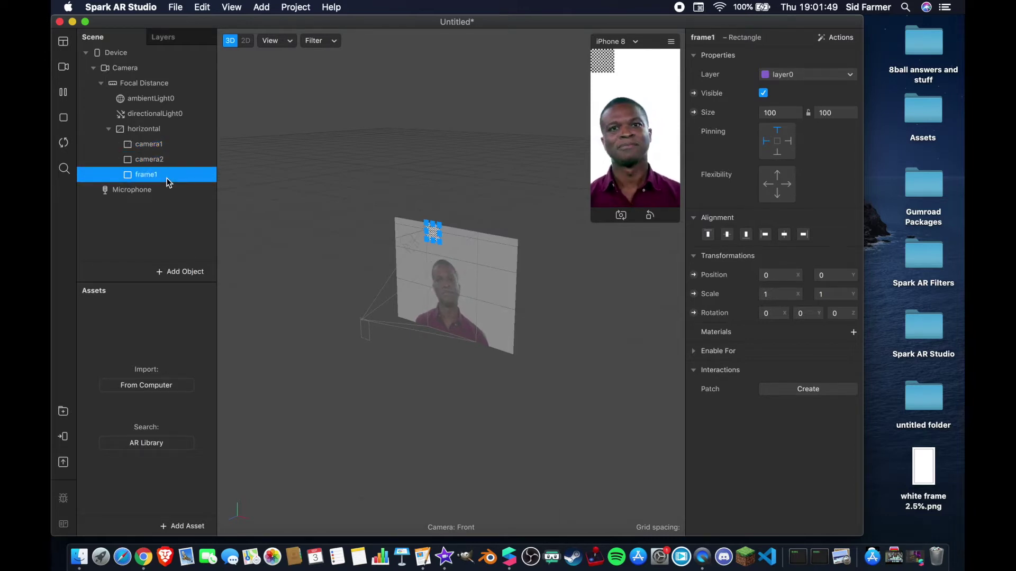
{"action": "key", "text": "super+d"}
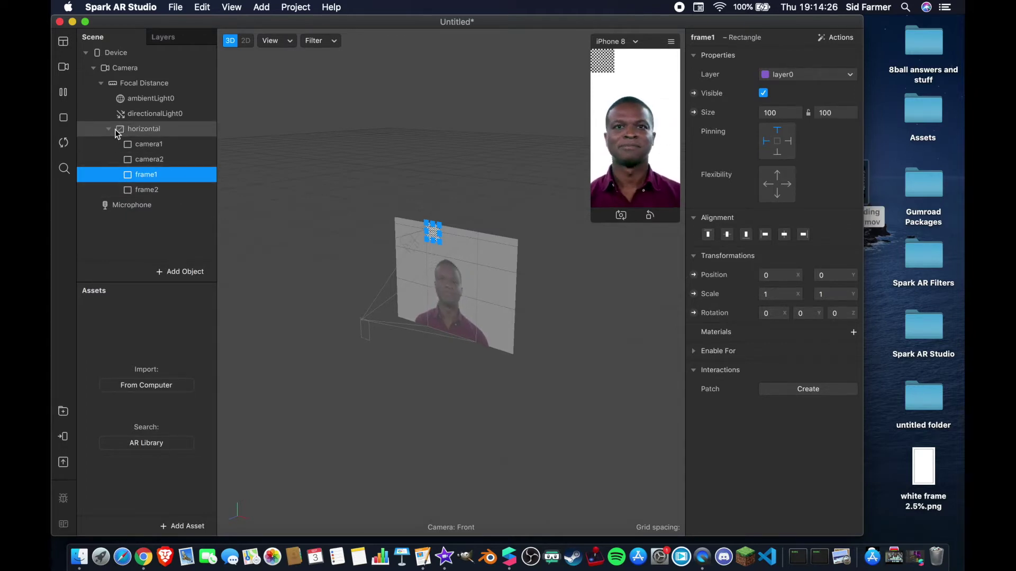
Step: Duplicate the horizontal canvas with its four rectangles and rename the copy vertical
{"action": "left_click", "coordinate": [138, 129]}
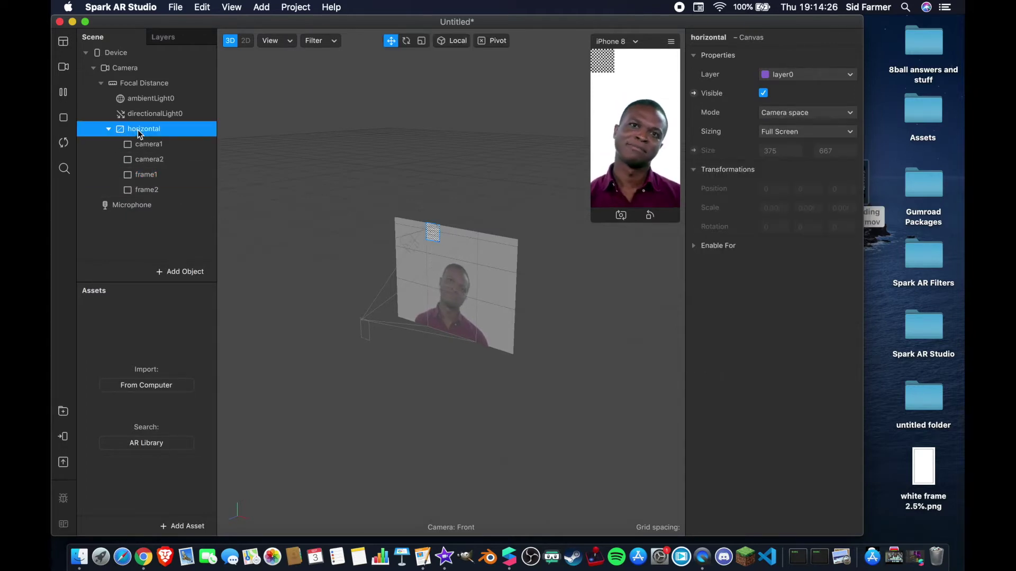
{"action": "key", "text": "super+d"}
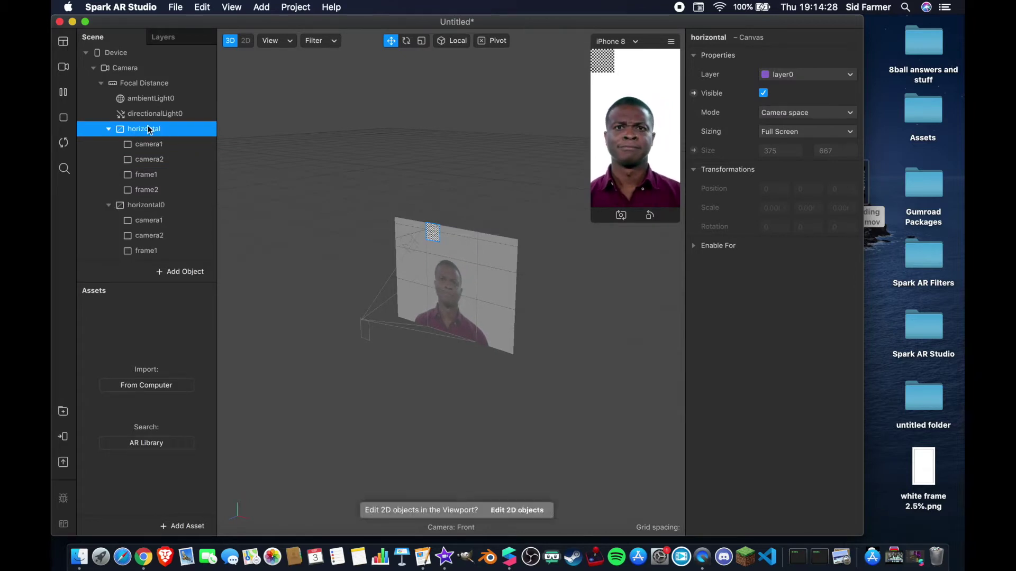
{"action": "double_click", "coordinate": [142, 205]}
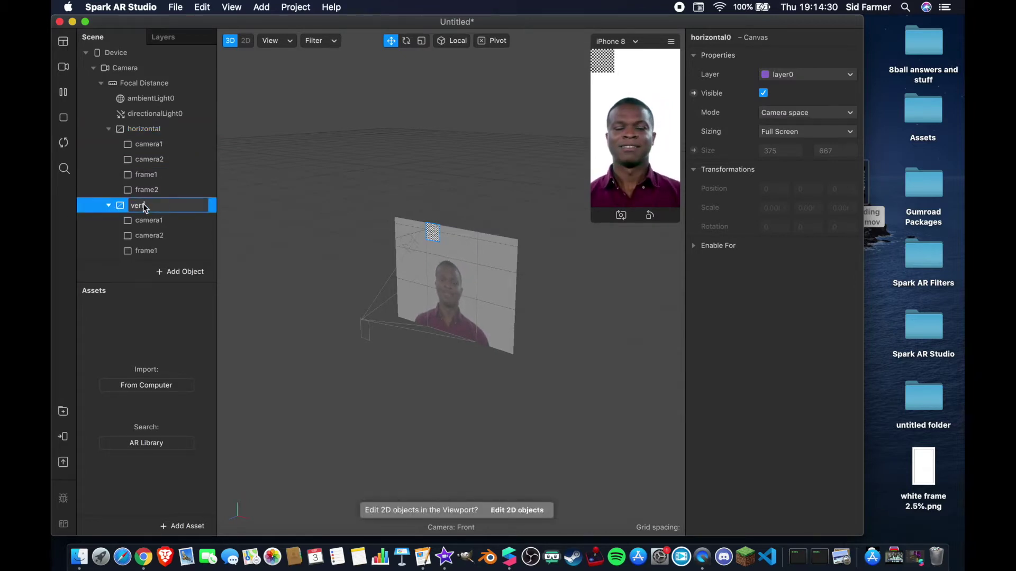
{"action": "type", "text": "vertical"}
{"action": "key", "text": "Return"}
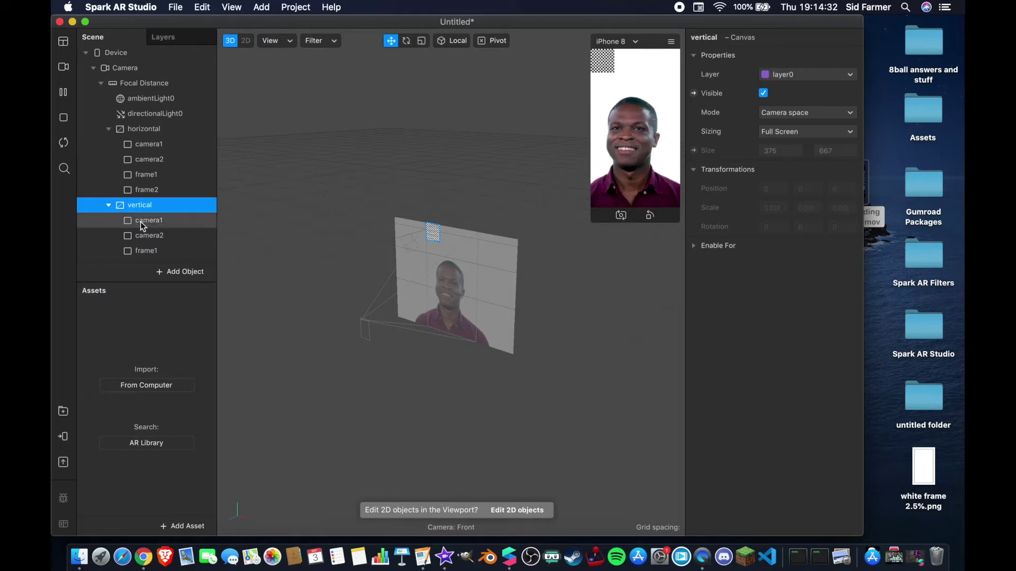
{"action": "scroll", "coordinate": [141, 221], "scroll_direction": "down", "scroll_amount": 2}
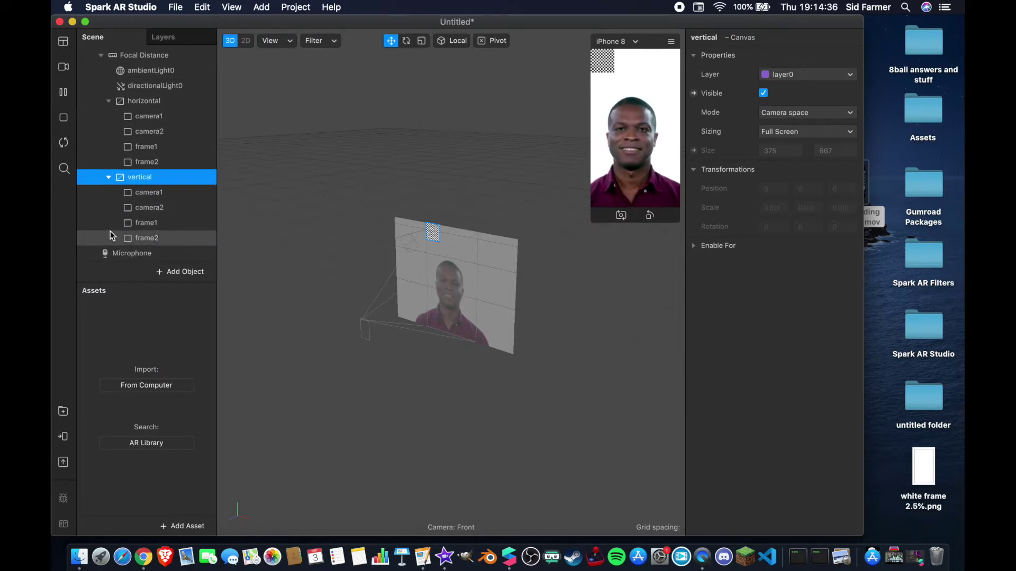
Step: Import the white frame 2.5%.png image from the desktop into the project's assets
{"action": "left_click", "coordinate": [136, 274]}
{"action": "left_click_drag", "start_coordinate": [921, 462], "coordinate": [126, 325]}
{"action": "left_click", "coordinate": [139, 321]}
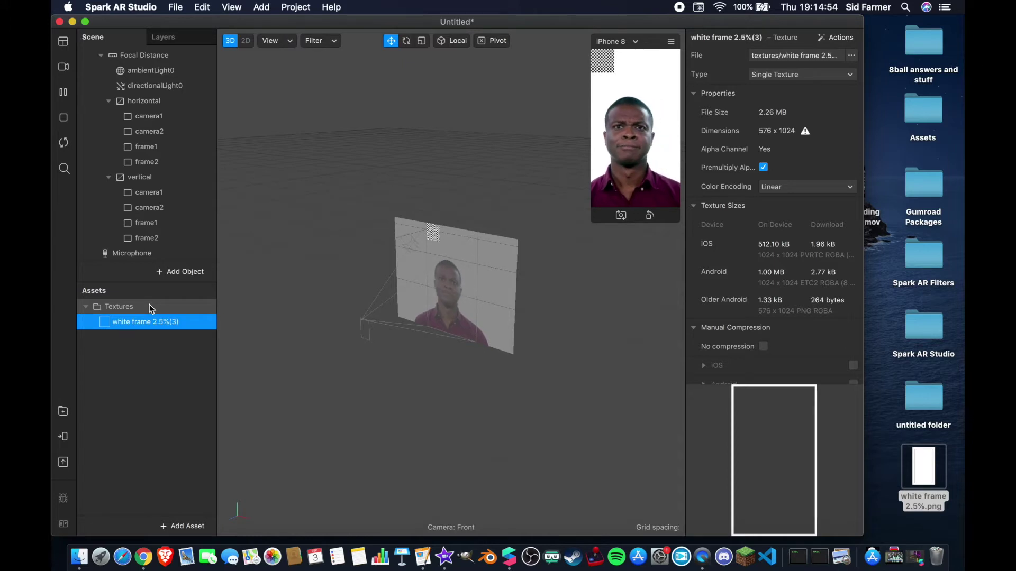
Step: Make all eight rectangles in the horizontal and vertical canvases fill the screen's full width and height
{"action": "left_click", "coordinate": [149, 148]}
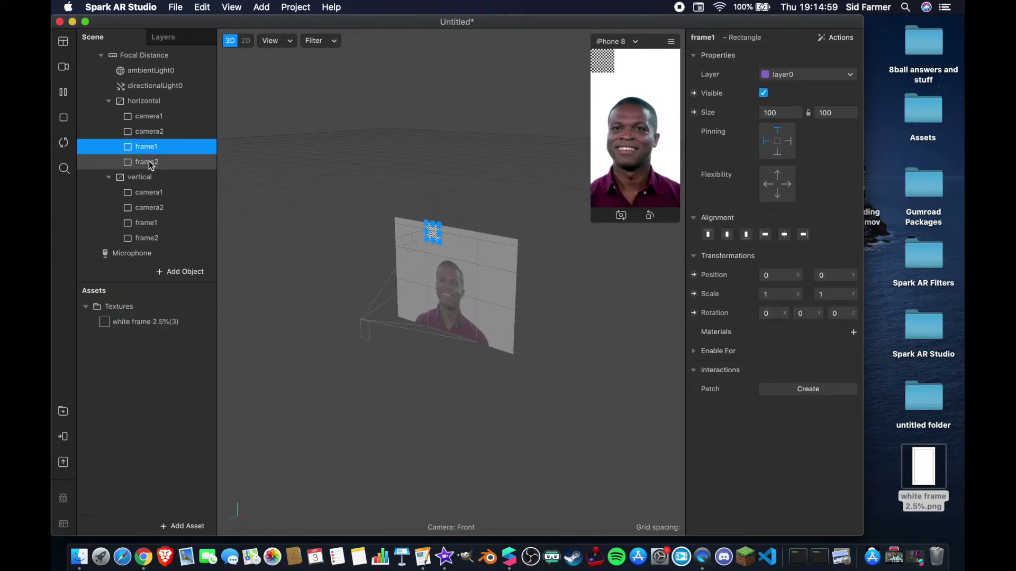
{"action": "left_click", "coordinate": [148, 116]}
{"action": "left_click", "coordinate": [147, 162], "text": "shift"}
{"action": "left_click", "coordinate": [151, 193], "text": "super"}
{"action": "left_click", "coordinate": [153, 207], "text": "super"}
{"action": "left_click", "coordinate": [154, 223], "text": "super"}
{"action": "left_click", "coordinate": [153, 238], "text": "super"}
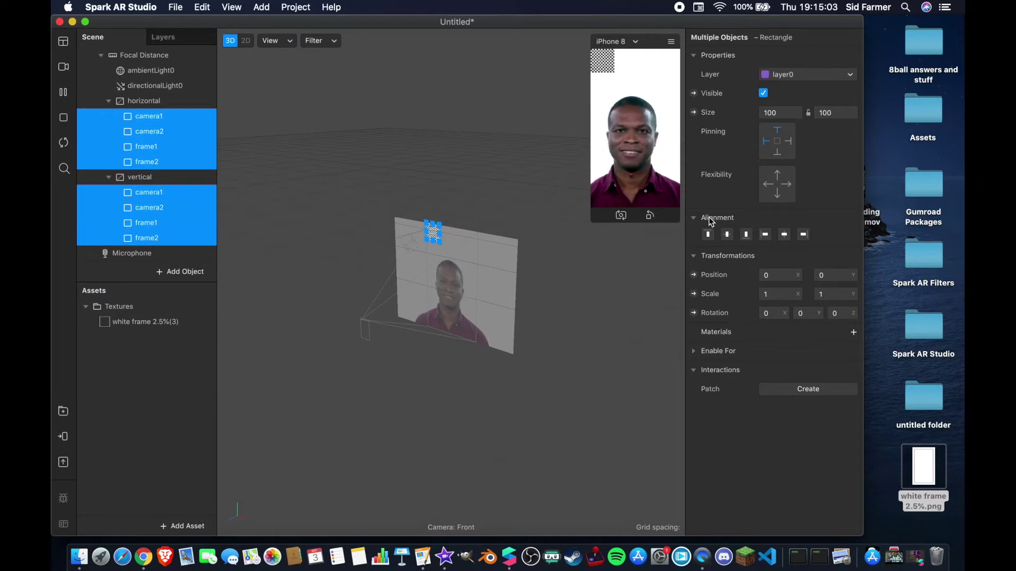
{"action": "left_click", "coordinate": [773, 113]}
{"action": "left_click", "coordinate": [780, 130]}
{"action": "left_click", "coordinate": [826, 112]}
{"action": "left_click", "coordinate": [829, 135]}
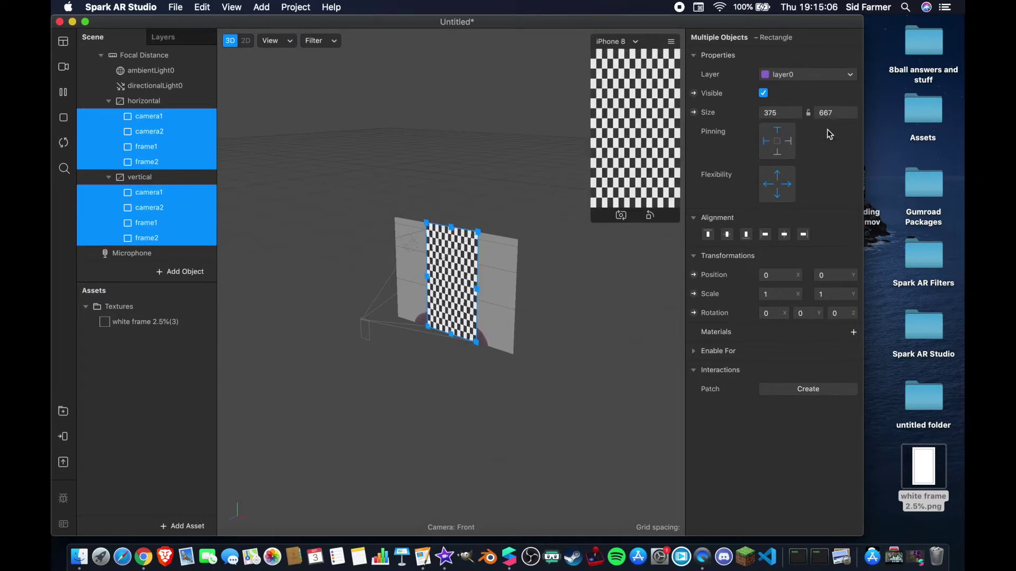
Step: Assign a new material to the camera1 and camera2 rectangles of both canvases and rename it camera
{"action": "left_click", "coordinate": [151, 117]}
{"action": "left_click", "coordinate": [153, 131], "text": "super"}
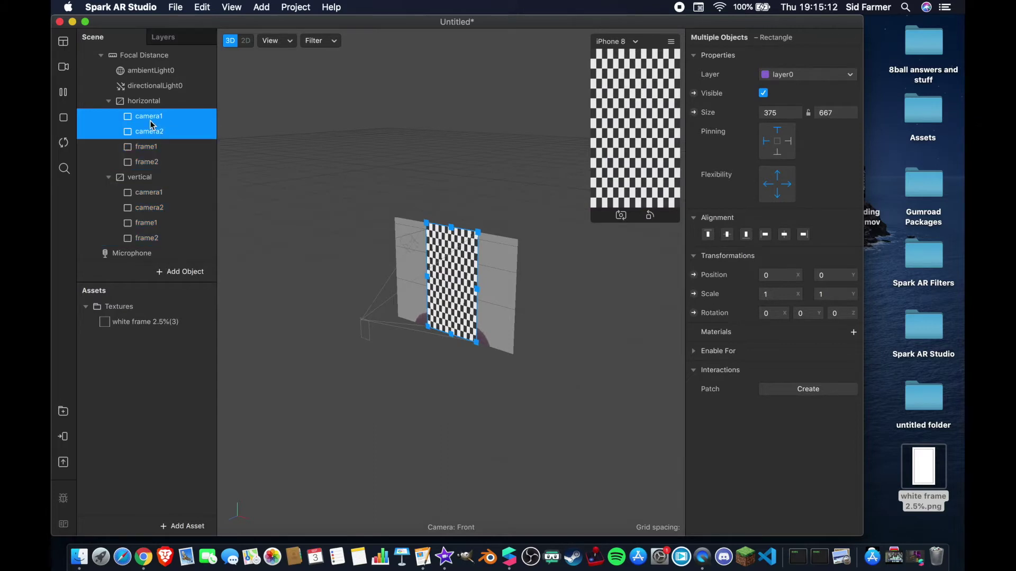
{"action": "left_click", "coordinate": [148, 194], "text": "super"}
{"action": "left_click", "coordinate": [148, 208], "text": "super"}
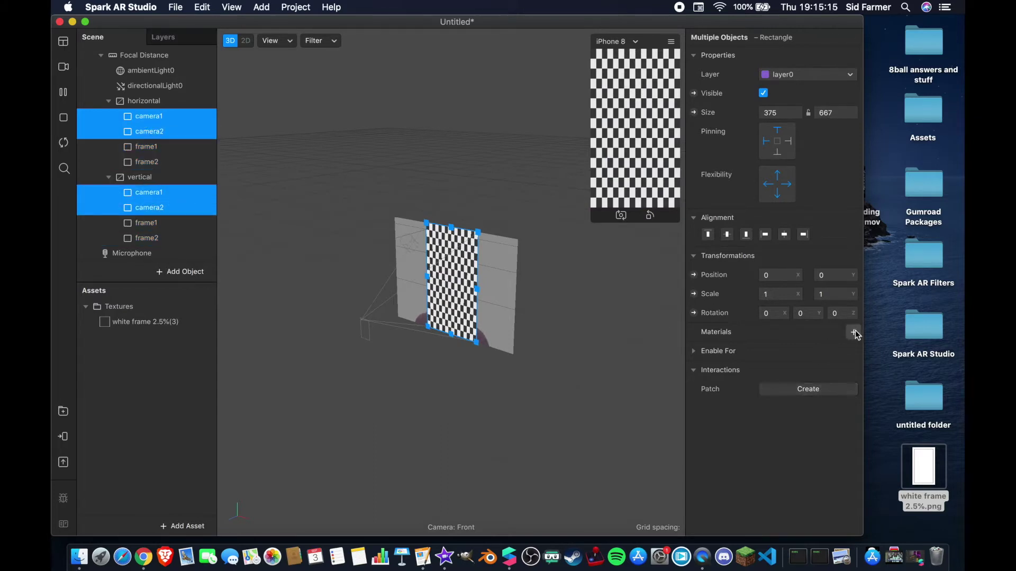
{"action": "left_click", "coordinate": [854, 332]}
{"action": "double_click", "coordinate": [170, 322]}
{"action": "type", "text": "camera"}
{"action": "key", "text": "Return"}
Step: Extract a texture from the scene's Camera object
{"action": "scroll", "coordinate": [148, 69], "scroll_direction": "up", "scroll_amount": 2}
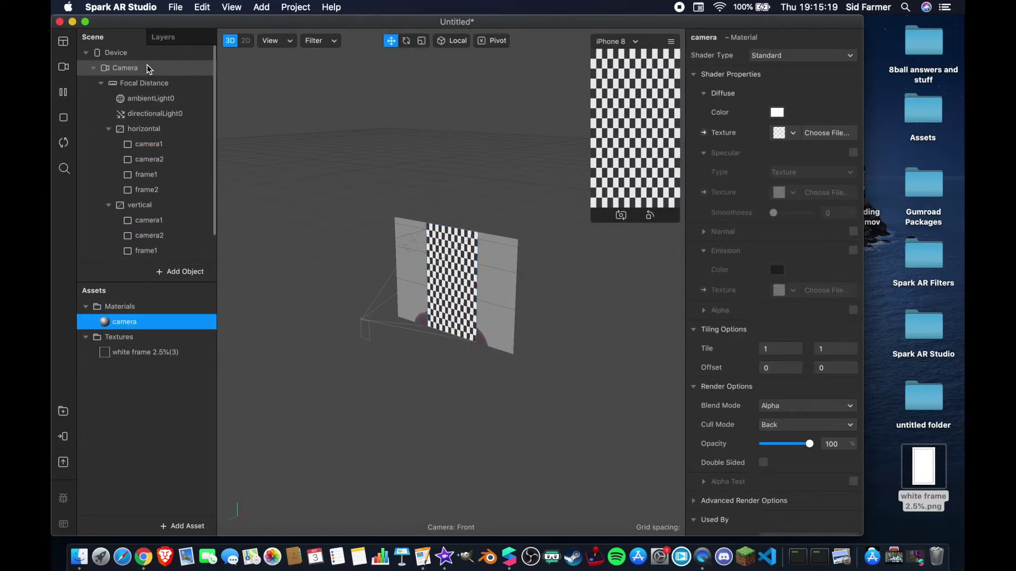
{"action": "left_click", "coordinate": [113, 70]}
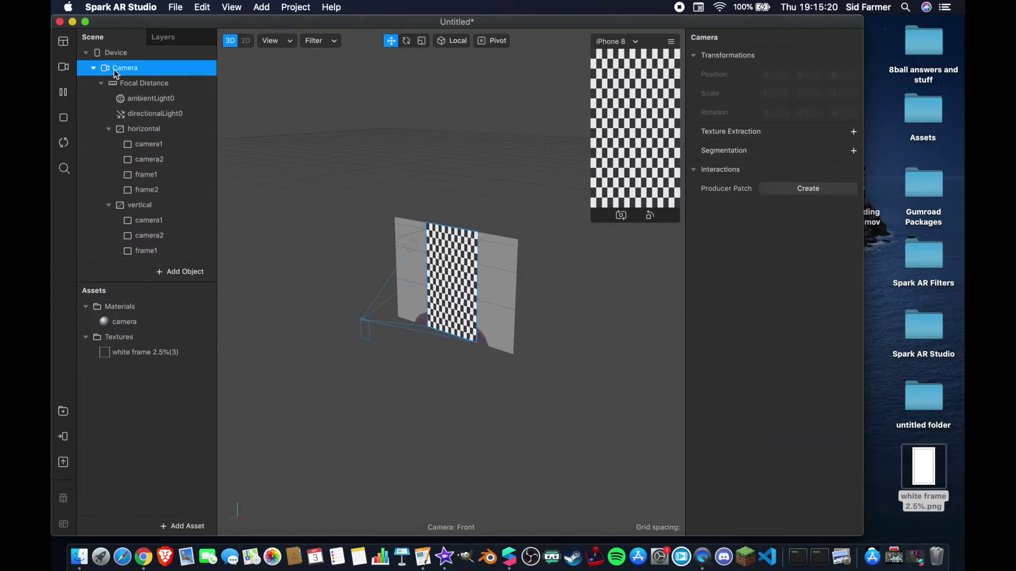
{"action": "left_click", "coordinate": [852, 132]}
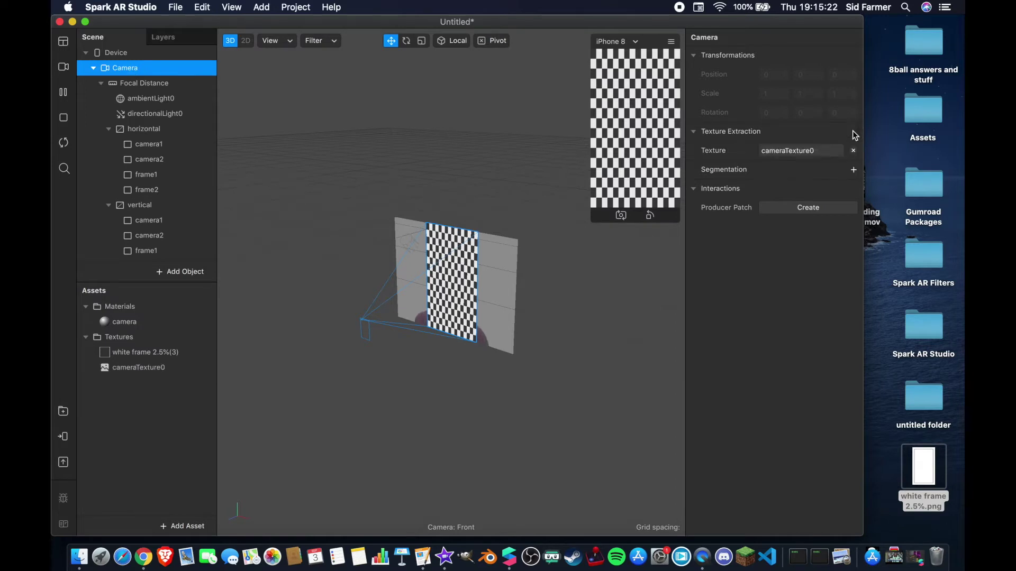
Step: Set the camera material's shader type to Flat and its diffuse texture to cameraTexture0
{"action": "left_click", "coordinate": [114, 323]}
{"action": "left_click", "coordinate": [761, 56]}
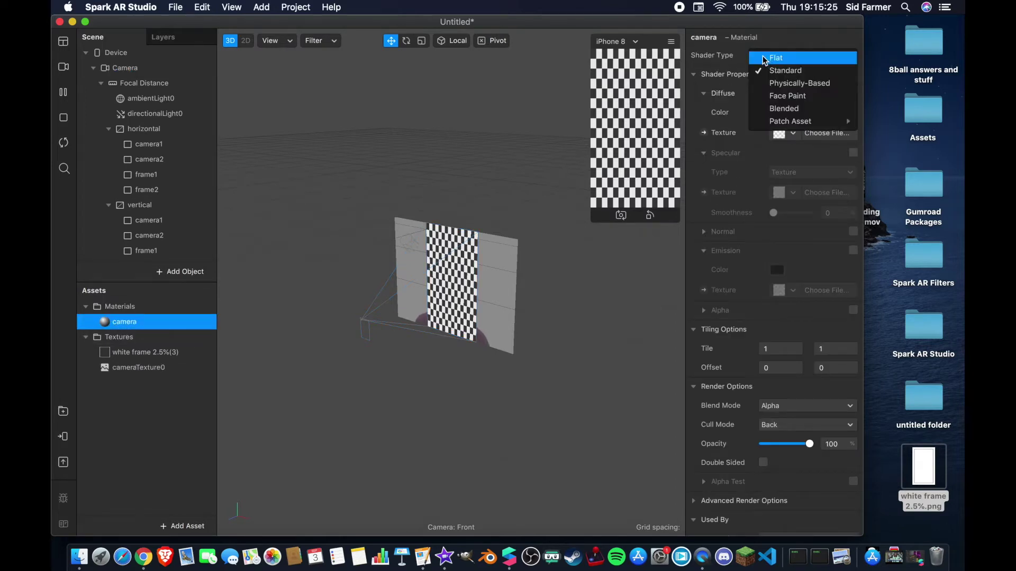
{"action": "left_click", "coordinate": [775, 59]}
{"action": "left_click", "coordinate": [789, 133]}
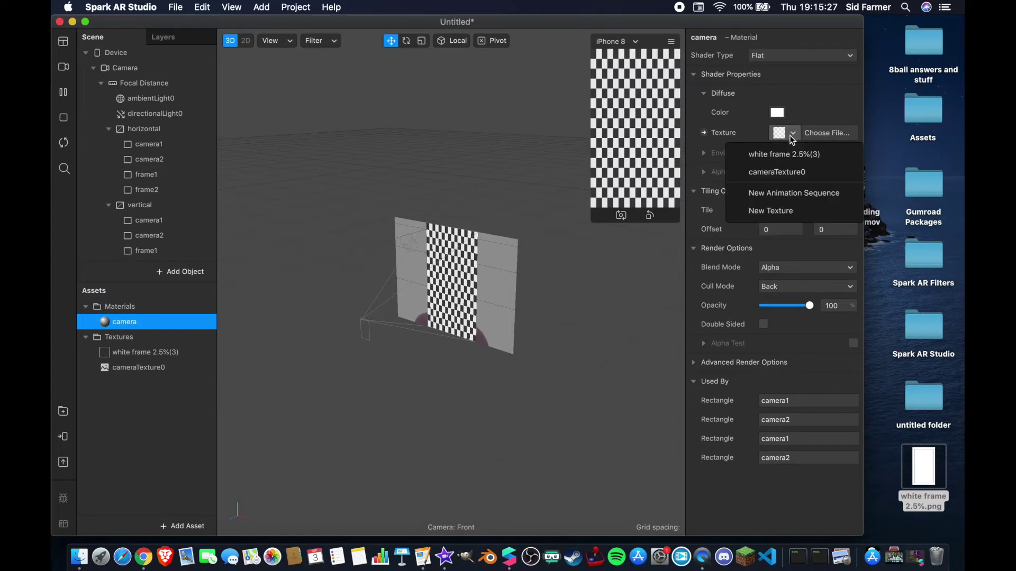
{"action": "left_click", "coordinate": [782, 172]}
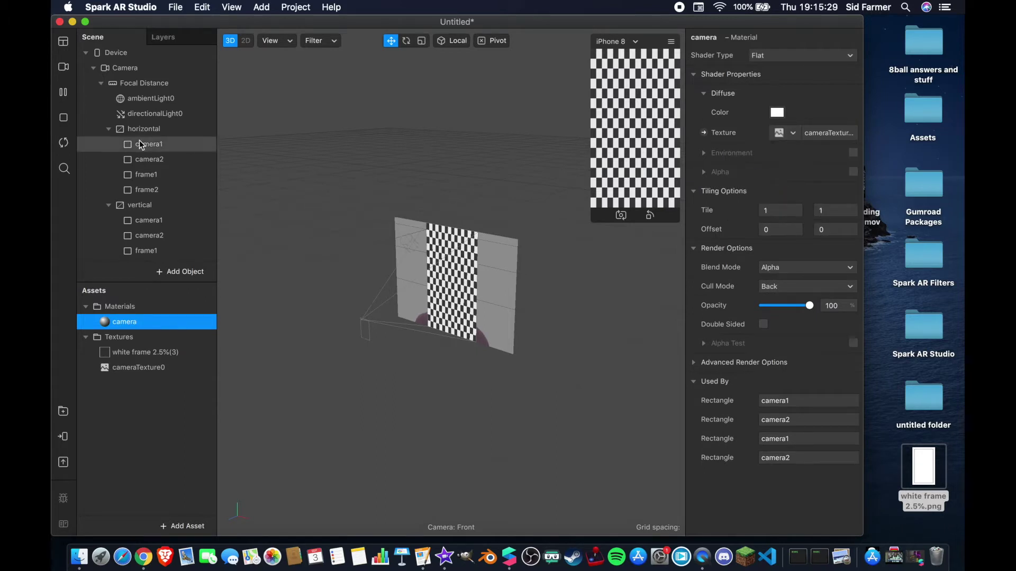
Step: Assign a new material to the frame1 and frame2 rectangles of both canvases and rename it frame
{"action": "left_click", "coordinate": [160, 174]}
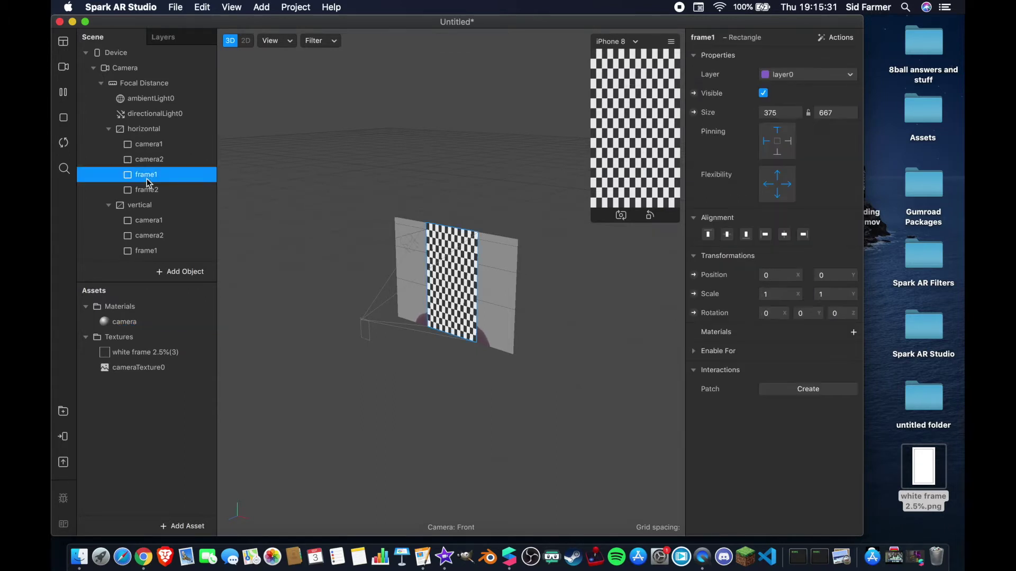
{"action": "left_click", "coordinate": [151, 190], "text": "shift"}
{"action": "scroll", "coordinate": [156, 223], "scroll_direction": "down", "scroll_amount": 2}
{"action": "left_click", "coordinate": [155, 223], "text": "super"}
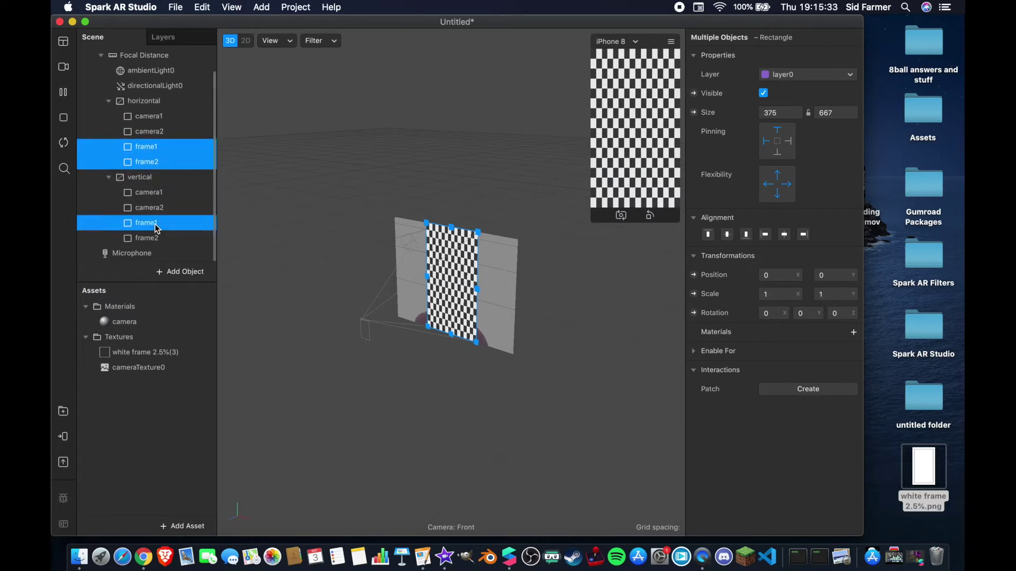
{"action": "left_click", "coordinate": [151, 239], "text": "super"}
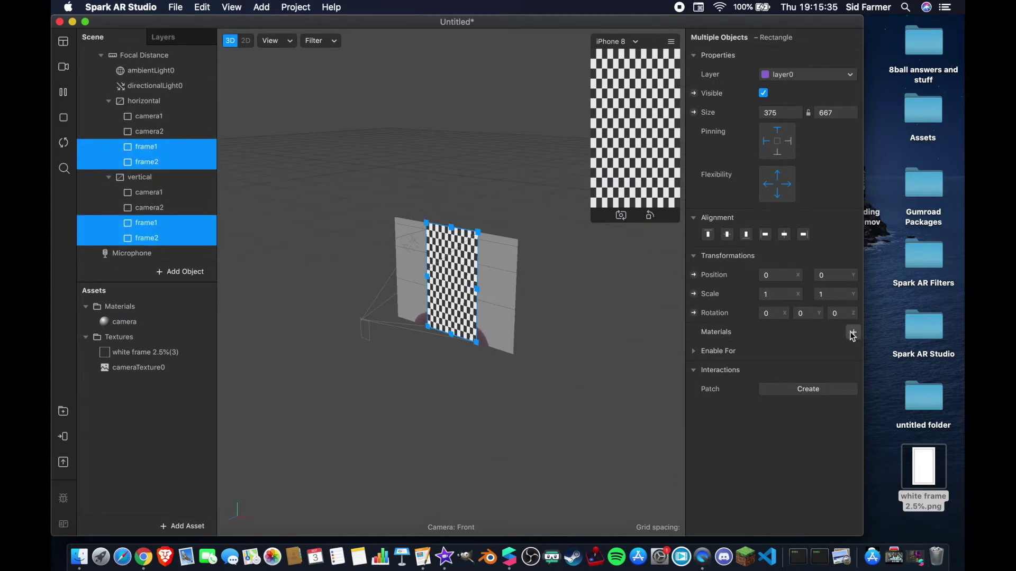
{"action": "left_click", "coordinate": [851, 333]}
{"action": "left_click", "coordinate": [793, 372]}
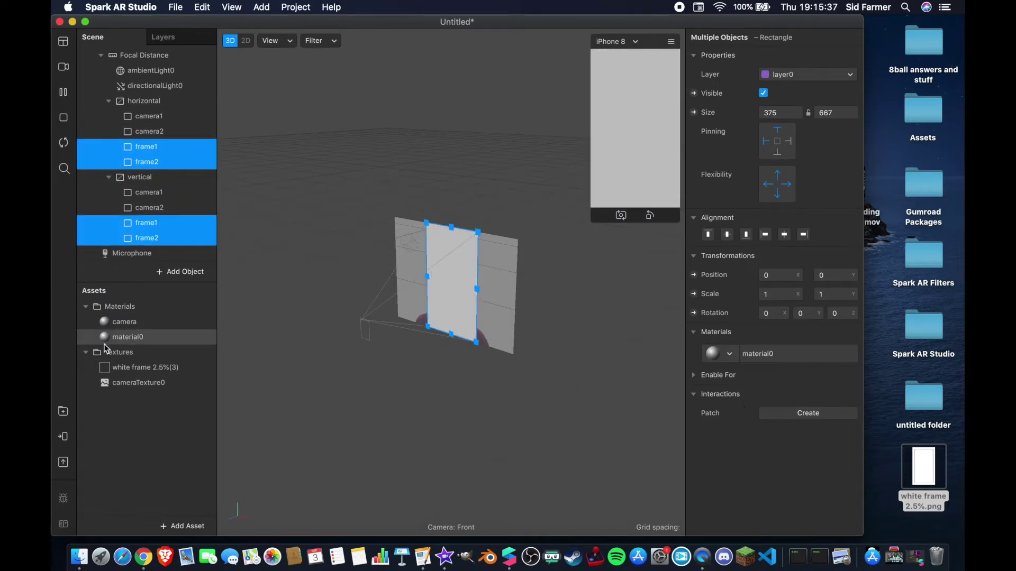
{"action": "double_click", "coordinate": [125, 340]}
{"action": "type", "text": "frame"}
{"action": "key", "text": "Return"}
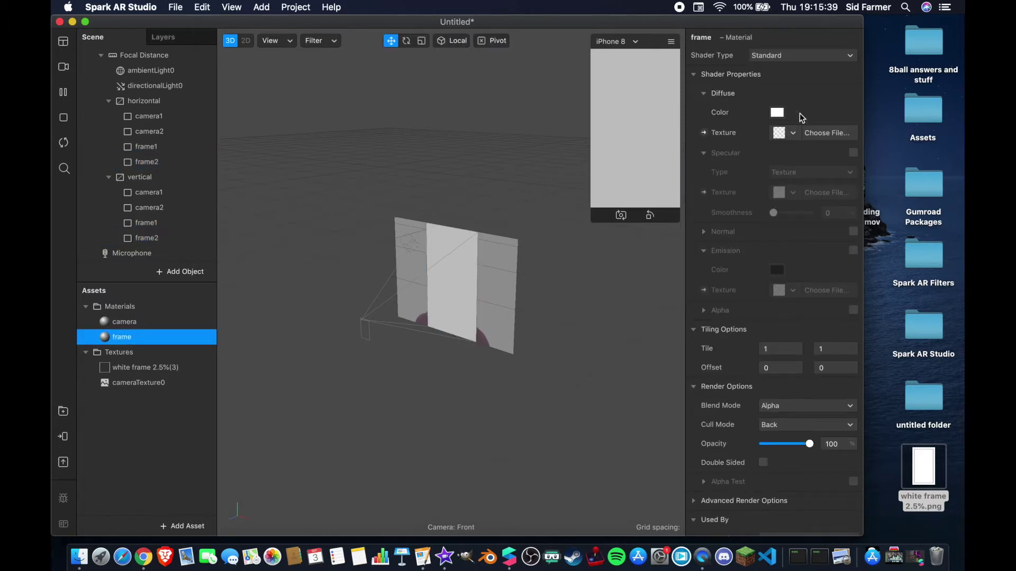
Step: Set the frame material's shader type to Flat, enable Alpha, and assign white frame 2.5%(3) as its alpha texture
{"action": "left_click", "coordinate": [786, 55]}
{"action": "left_click", "coordinate": [774, 62]}
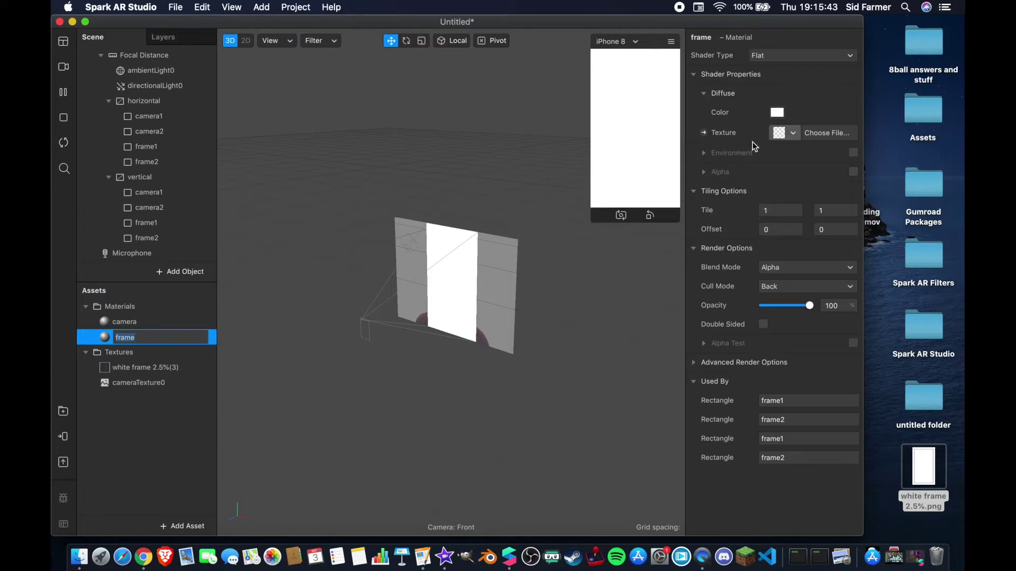
{"action": "left_click", "coordinate": [853, 172]}
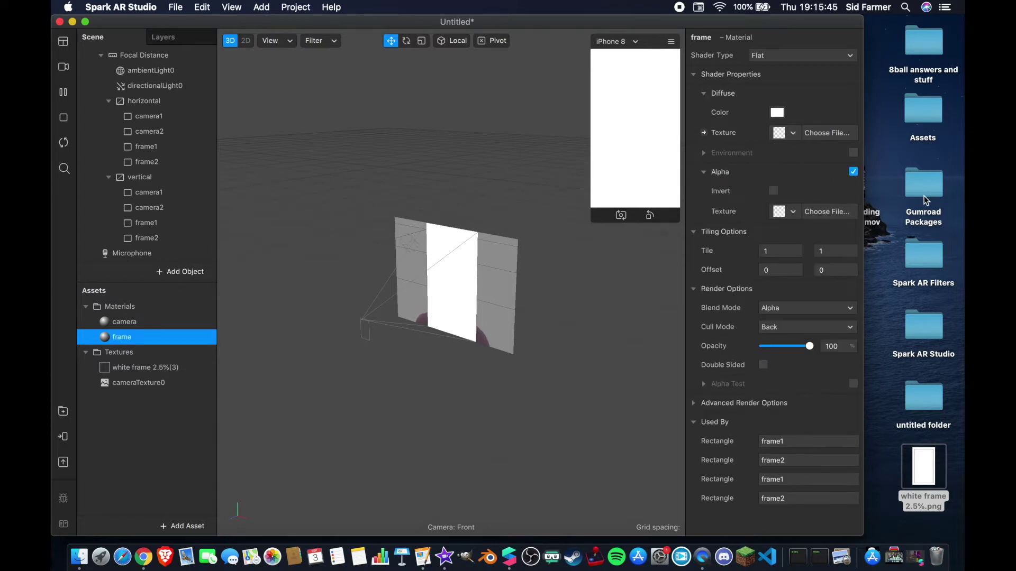
{"action": "left_click", "coordinate": [785, 211]}
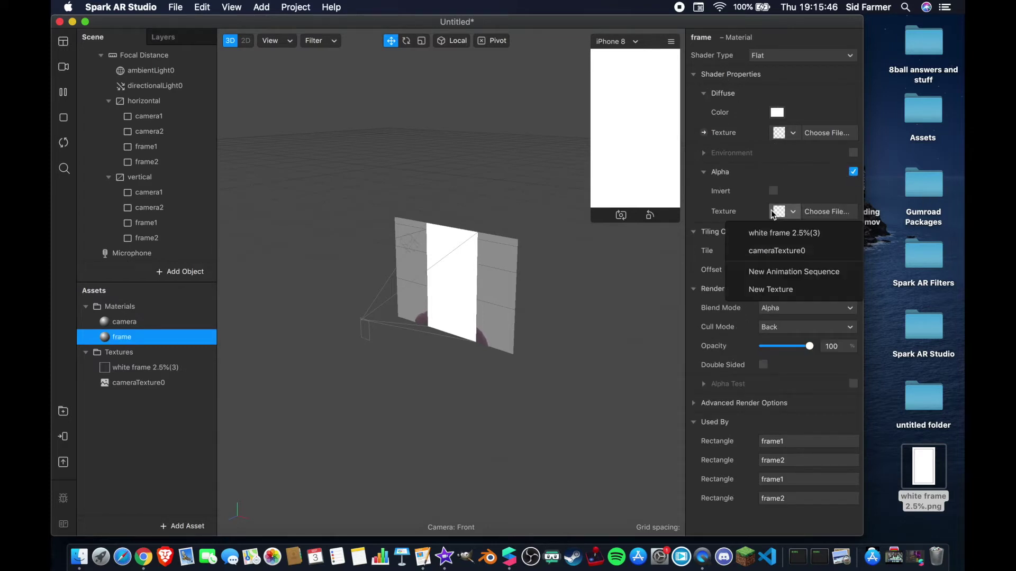
{"action": "left_click", "coordinate": [784, 233]}
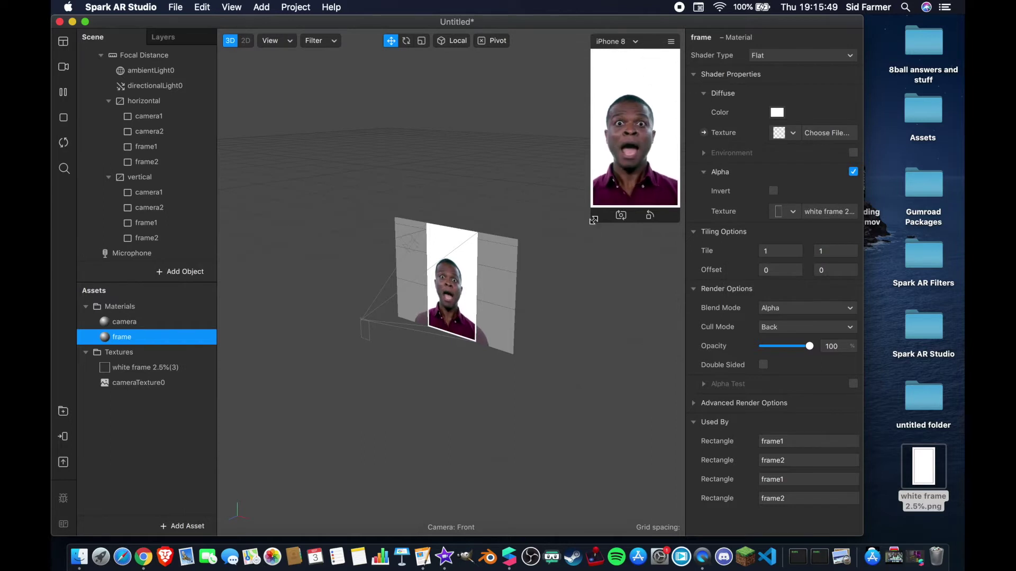
Step: Set the frame material's diffuse color to black (Licorice), with the device preview resized to check the border
{"action": "left_click_drag", "start_coordinate": [591, 222], "coordinate": [469, 328]}
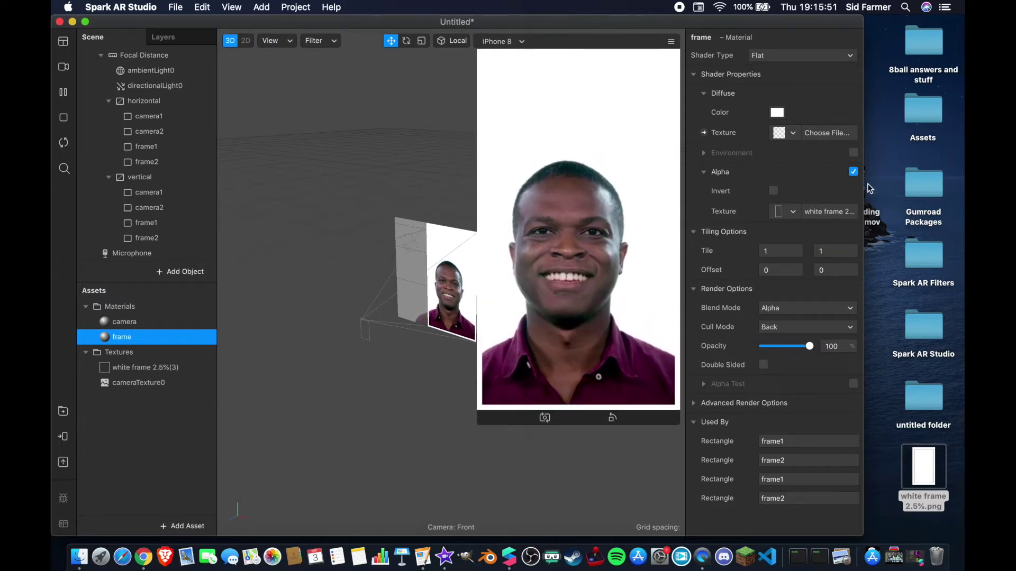
{"action": "left_click", "coordinate": [777, 113]}
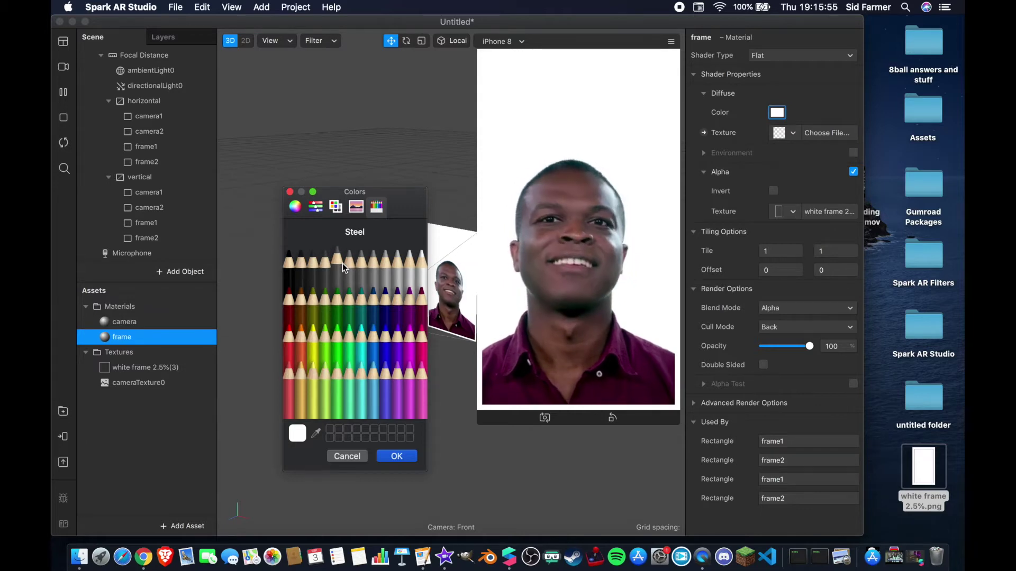
{"action": "left_click", "coordinate": [287, 266]}
{"action": "left_click", "coordinate": [313, 290]}
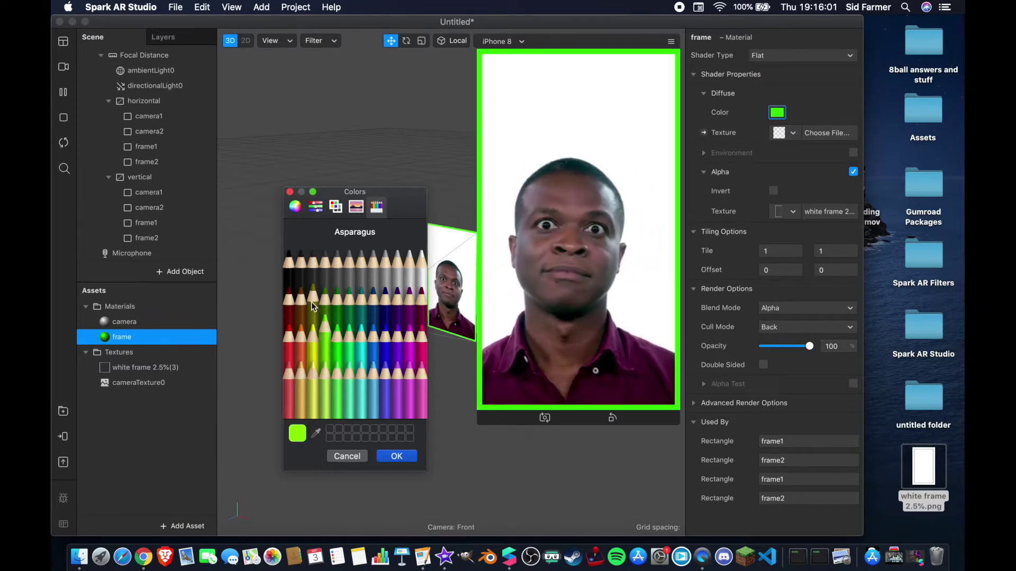
{"action": "left_click", "coordinate": [287, 273]}
{"action": "left_click_drag", "start_coordinate": [284, 278], "coordinate": [169, 278]}
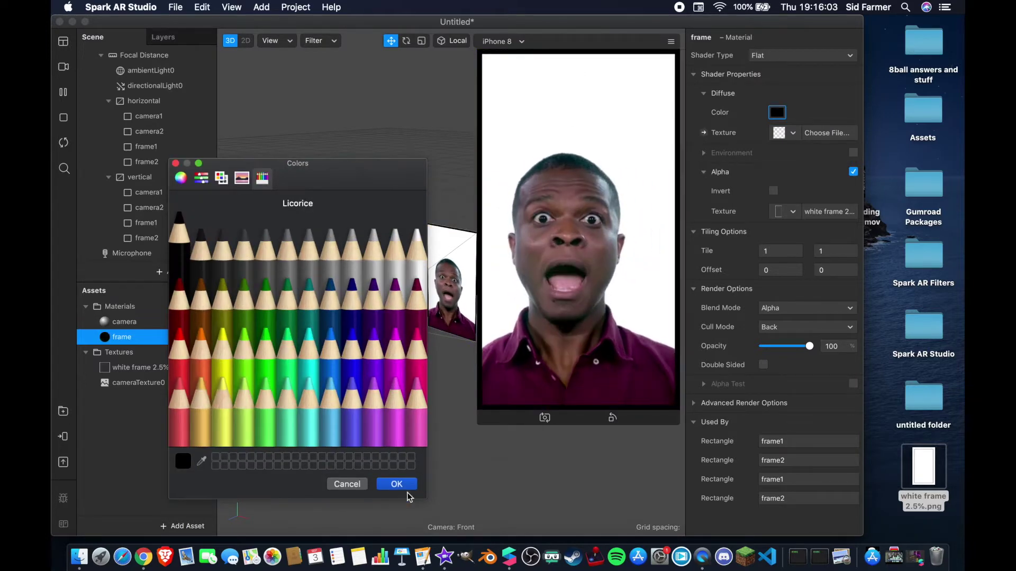
{"action": "left_click", "coordinate": [386, 486]}
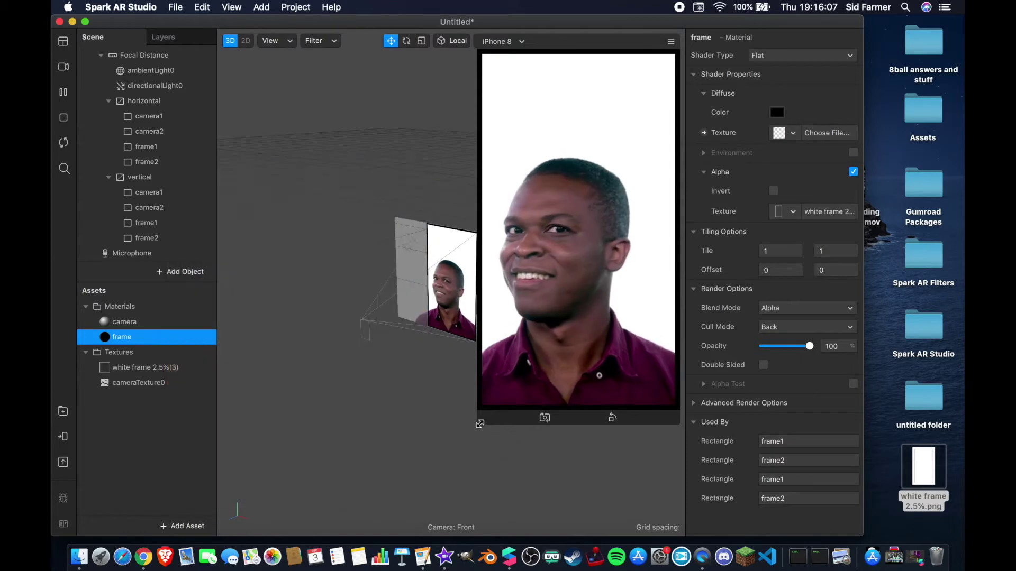
{"action": "left_click_drag", "start_coordinate": [483, 426], "coordinate": [526, 360]}
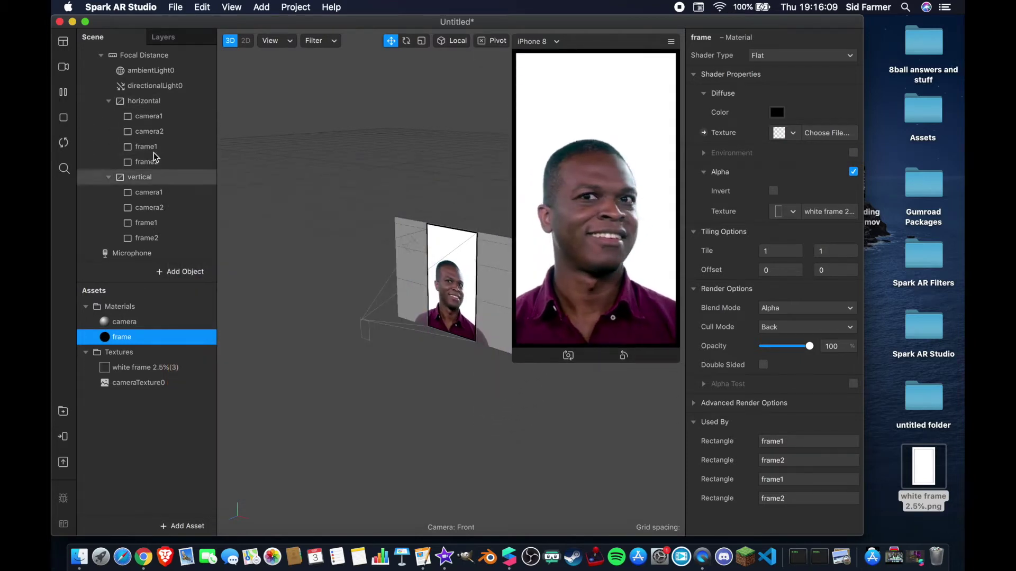
Step: Show the Patch Editor and make the device preview smaller
{"action": "left_click", "coordinate": [225, 6]}
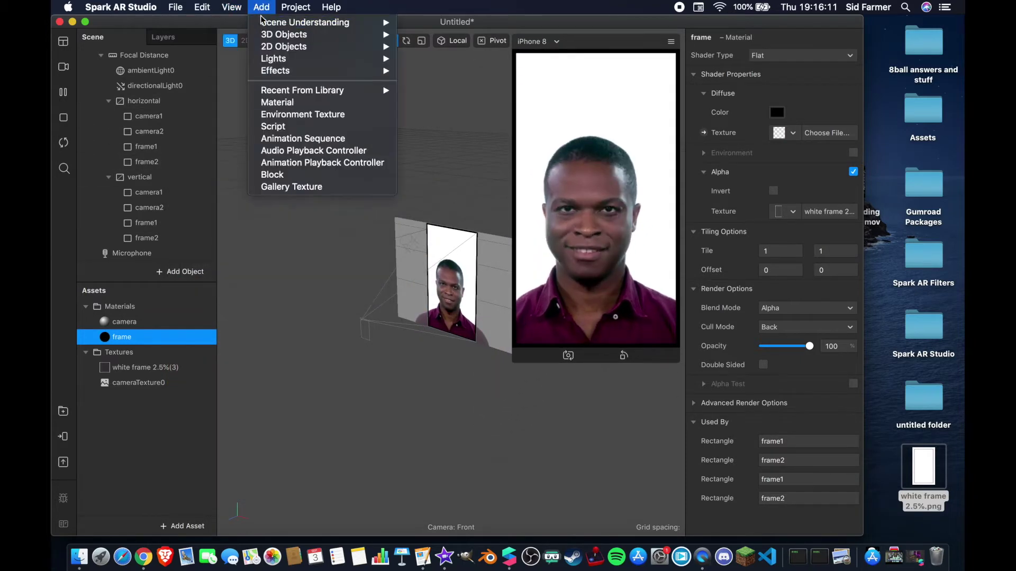
{"action": "left_click", "coordinate": [241, 22]}
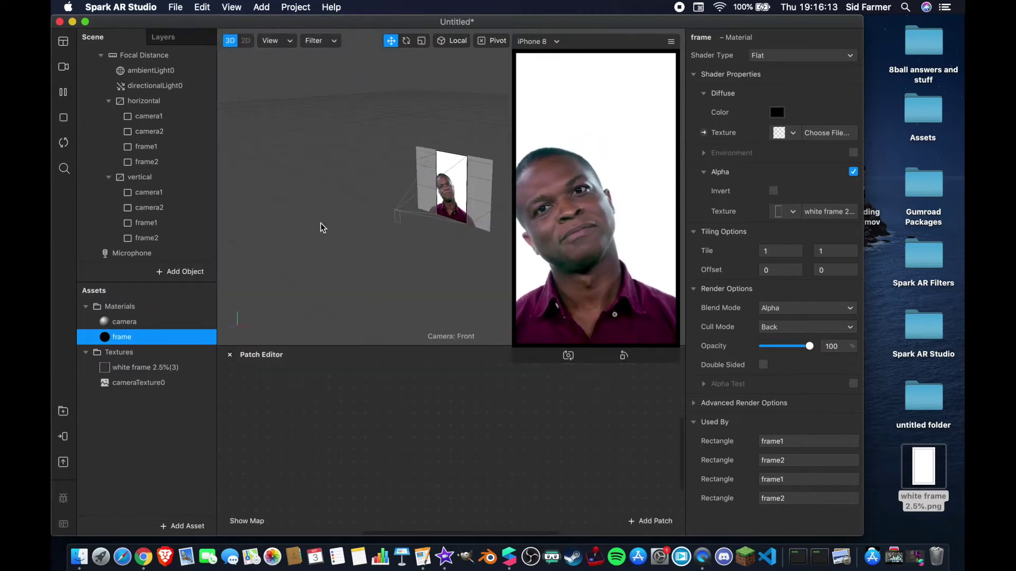
{"action": "left_click", "coordinate": [514, 362]}
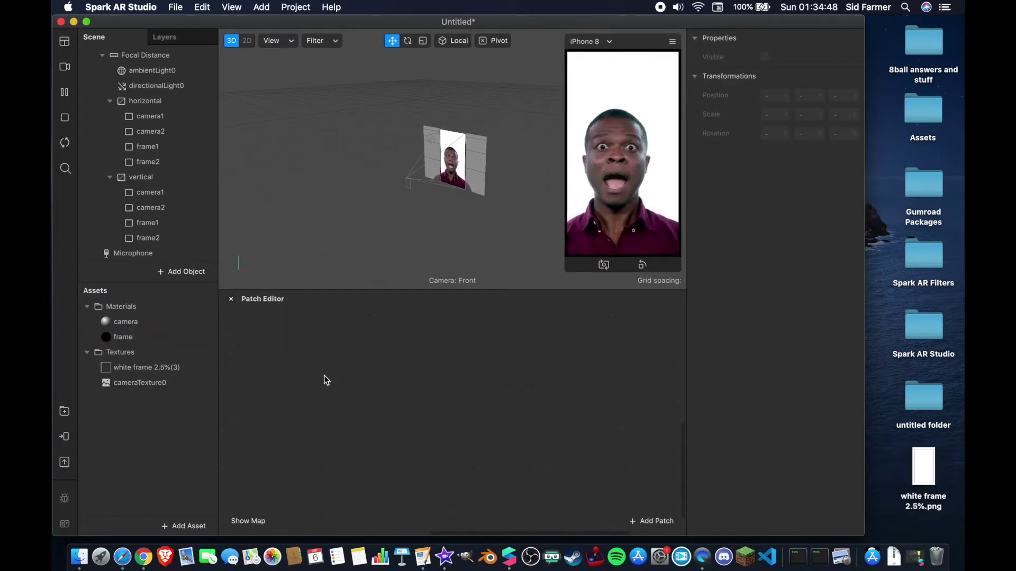
Step: Add a Screen Tap patch to the empty patch graph
{"action": "double_click", "coordinate": [325, 376]}
{"action": "type", "text": "screen"}
{"action": "key", "text": "Down"}
{"action": "key", "text": "Return"}
{"action": "left_click_drag", "start_coordinate": [309, 376], "coordinate": [308, 372]}
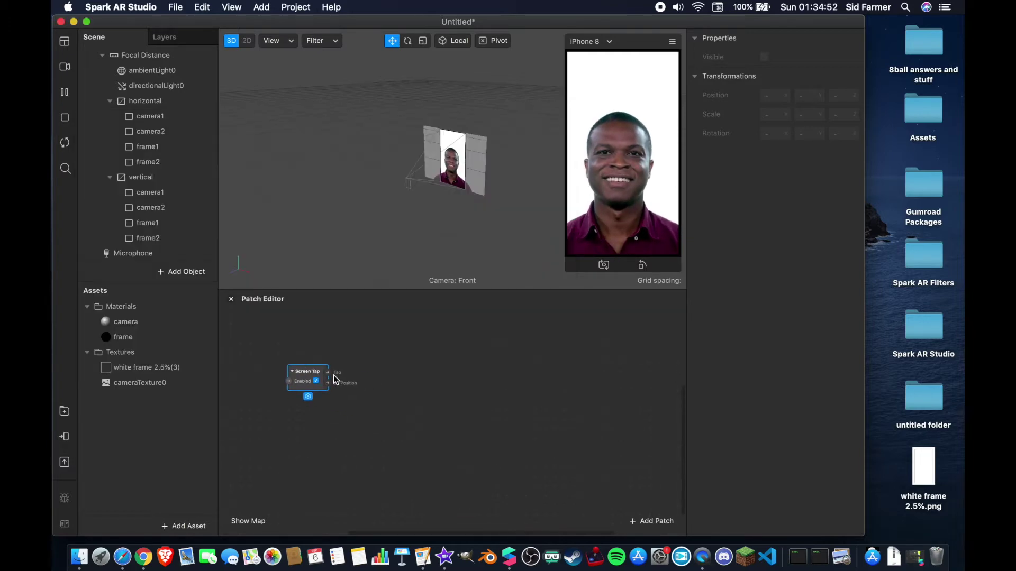
Step: Connect Screen Tap's tap output to a new Switch patch, and the Switch's output to a new Loop Animation patch
{"action": "scroll", "coordinate": [329, 380], "scroll_direction": "down", "scroll_amount": 1}
{"action": "left_click", "coordinate": [344, 374]}
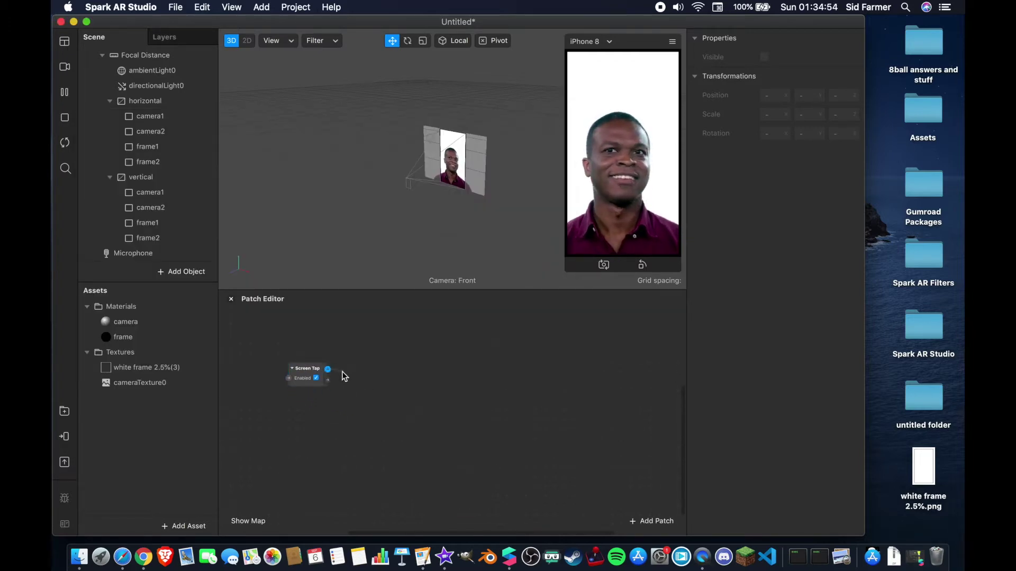
{"action": "left_click_drag", "start_coordinate": [402, 362], "coordinate": [402, 362]}
{"action": "type", "text": "loop"}
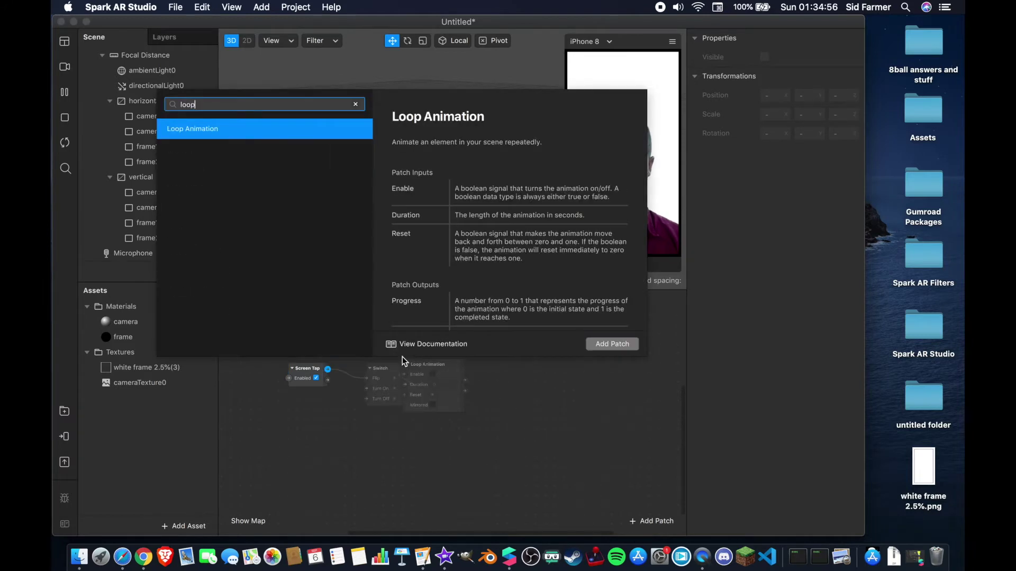
{"action": "key", "text": "Return"}
{"action": "left_click_drag", "start_coordinate": [371, 376], "coordinate": [351, 377]}
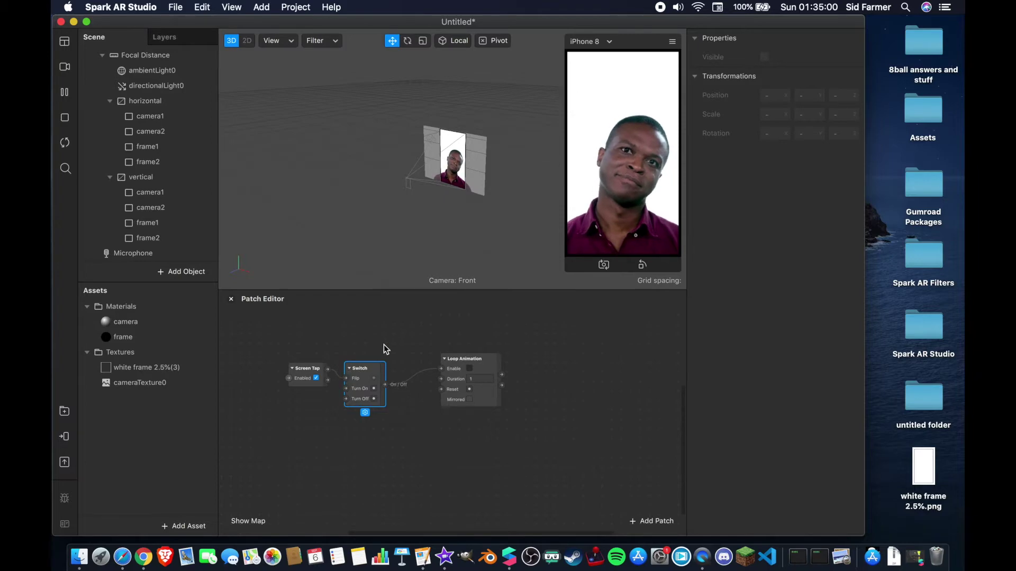
{"action": "double_click", "coordinate": [389, 341]}
{"action": "type", "text": "swit"}
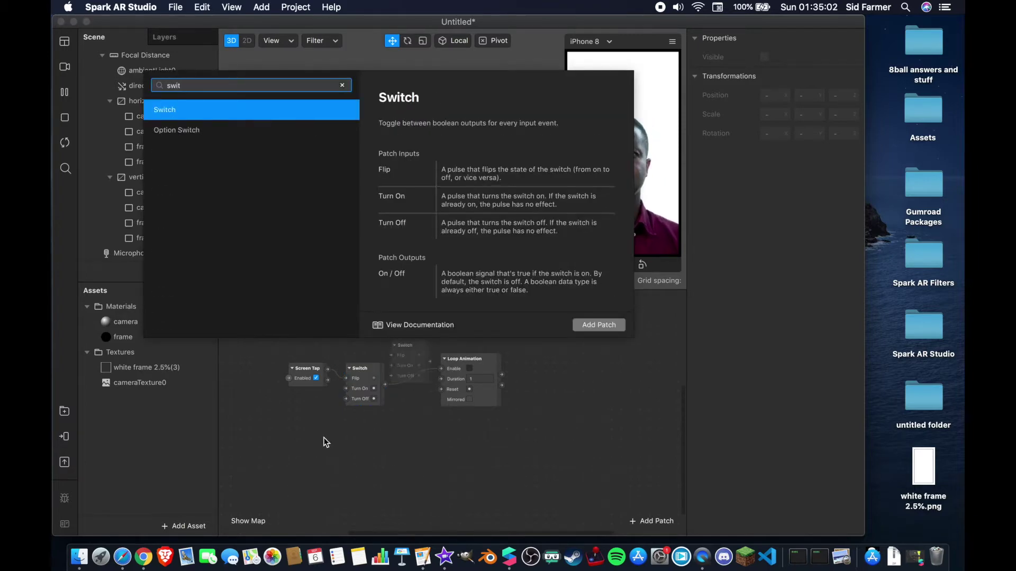
{"action": "key", "text": "Escape"}
Step: Connect a new Transition patch to the Loop Animation's Progress output and place it beside that patch
{"action": "mouse_move", "coordinate": [487, 367]}
{"action": "left_mouse_down"}
{"action": "mouse_move", "coordinate": [447, 376]}
{"action": "mouse_move", "coordinate": [500, 373]}
{"action": "left_mouse_up"}
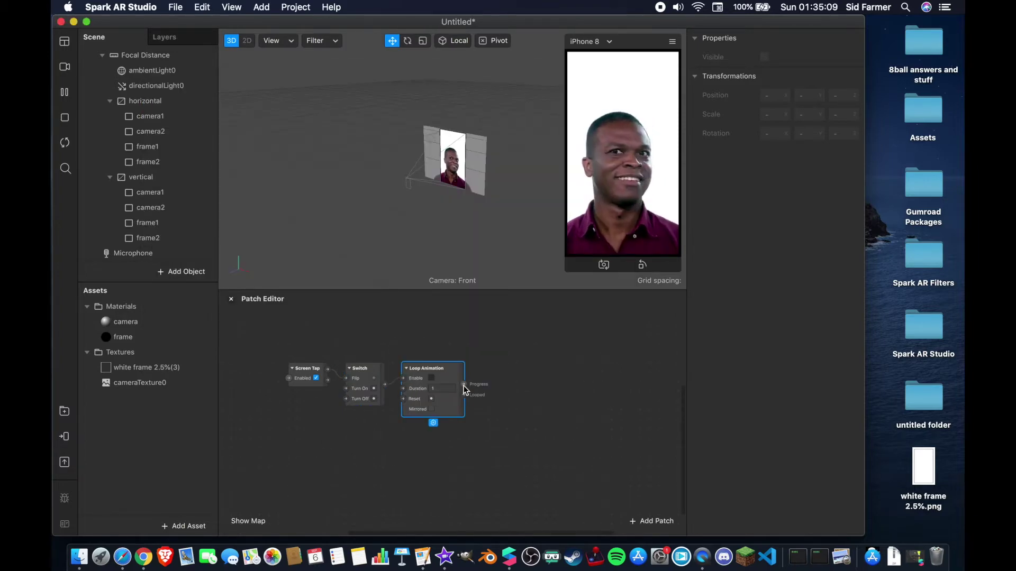
{"action": "type", "text": "trans"}
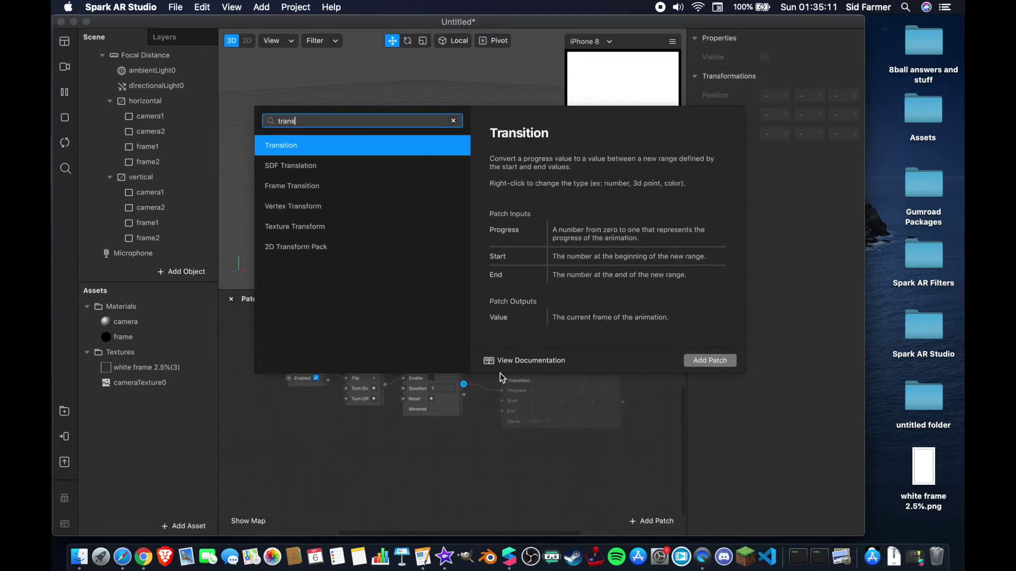
{"action": "key", "text": "Return"}
{"action": "left_click_drag", "start_coordinate": [585, 388], "coordinate": [561, 373]}
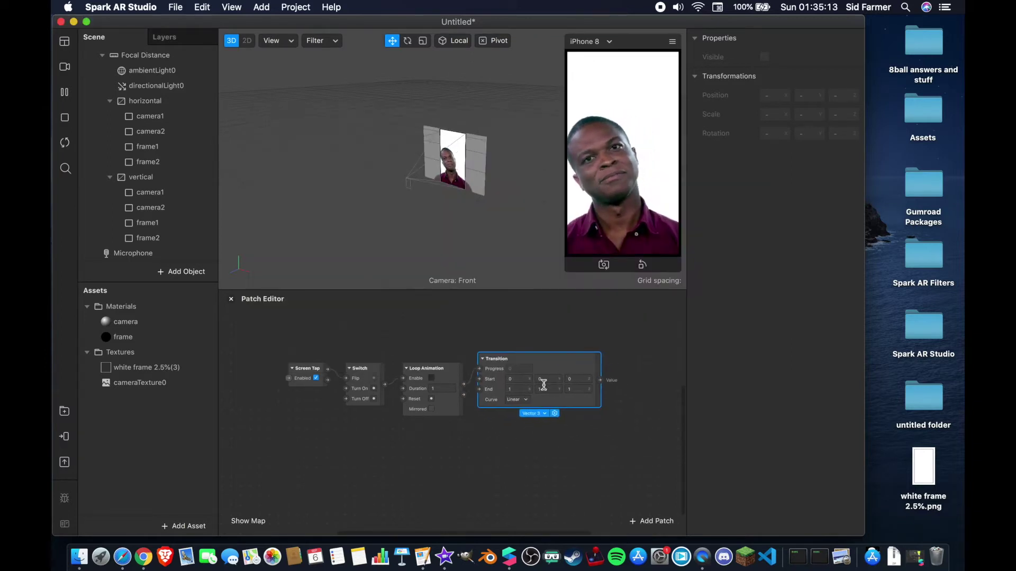
Step: Change the Transition patch's type to Vector 2 and duplicate it, placing the copy below the original
{"action": "left_click", "coordinate": [160, 119]}
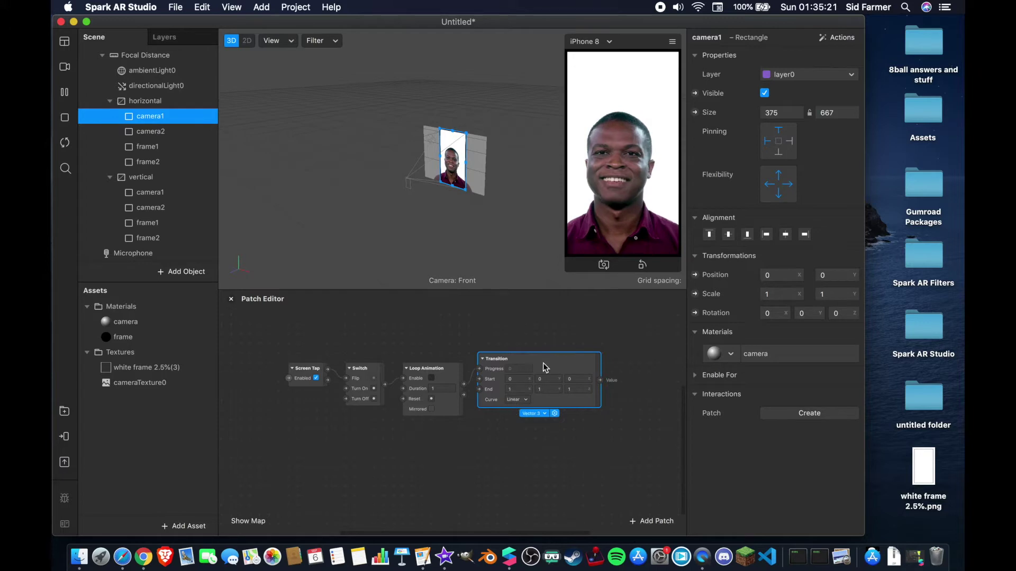
{"action": "left_click", "coordinate": [543, 415]}
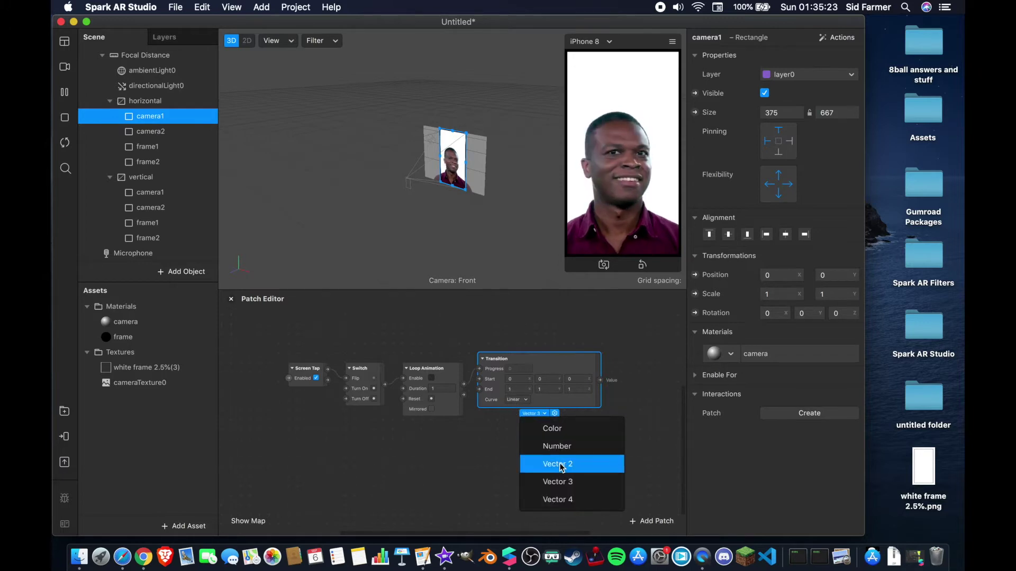
{"action": "left_click", "coordinate": [562, 465]}
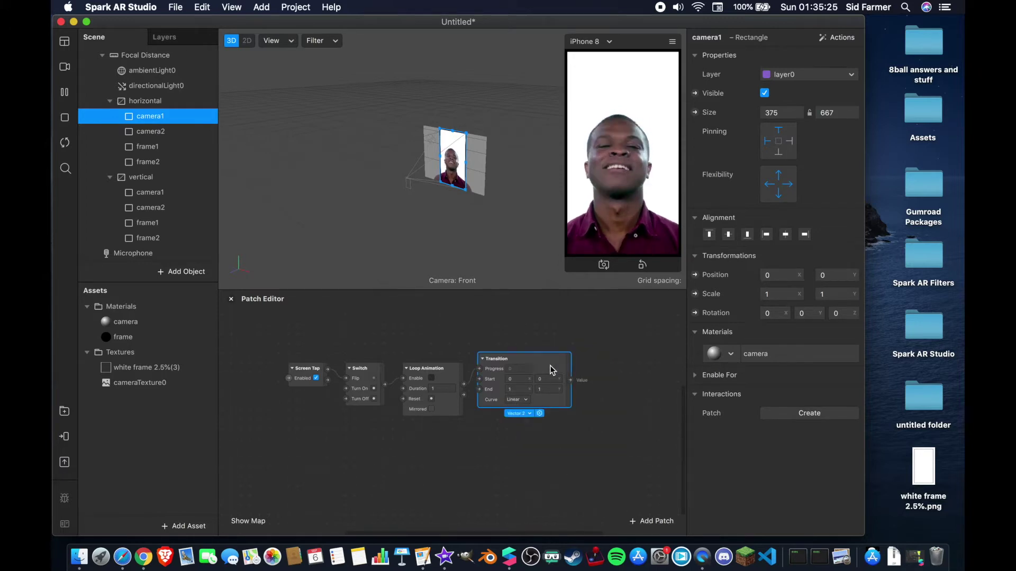
{"action": "key", "text": "super+d"}
{"action": "left_click_drag", "start_coordinate": [564, 377], "coordinate": [545, 423]}
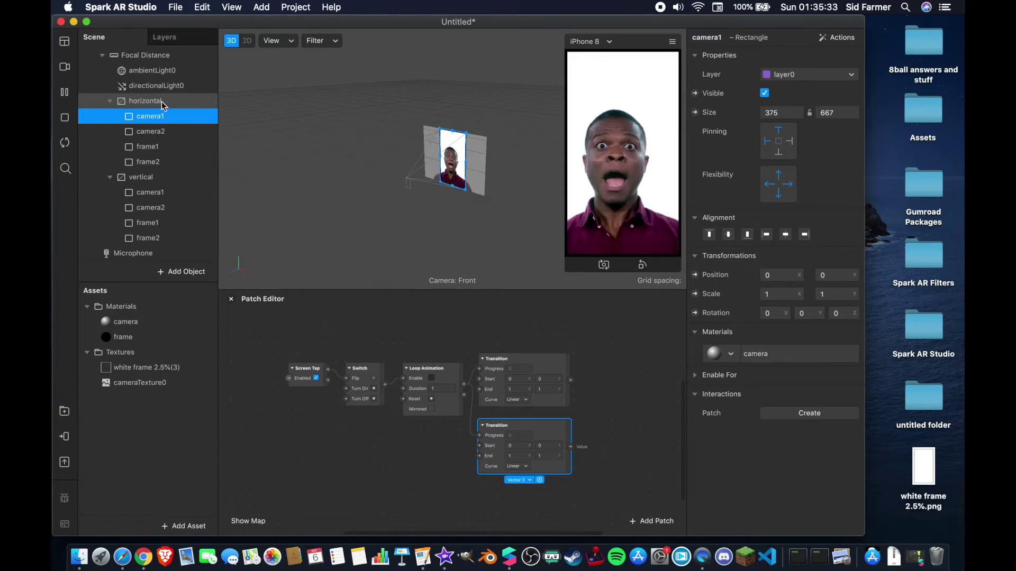
Step: Create position patches for the horizontal canvas's four rectangles, arranging camera1 and frame1 beside the upper Transition, camera2 and frame2 beside the lower one
{"action": "left_click", "coordinate": [153, 162], "text": "shift"}
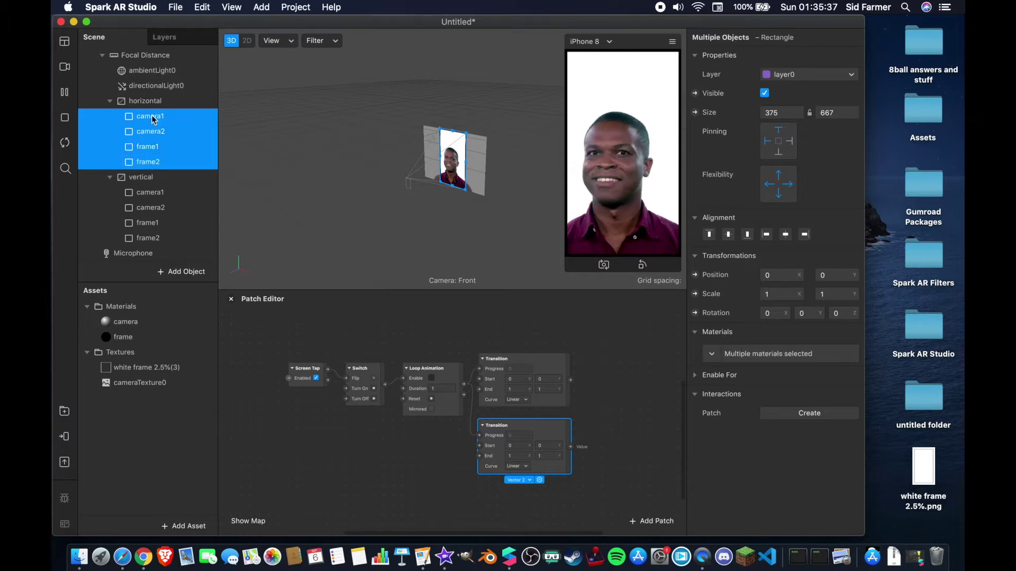
{"action": "left_click", "coordinate": [694, 274]}
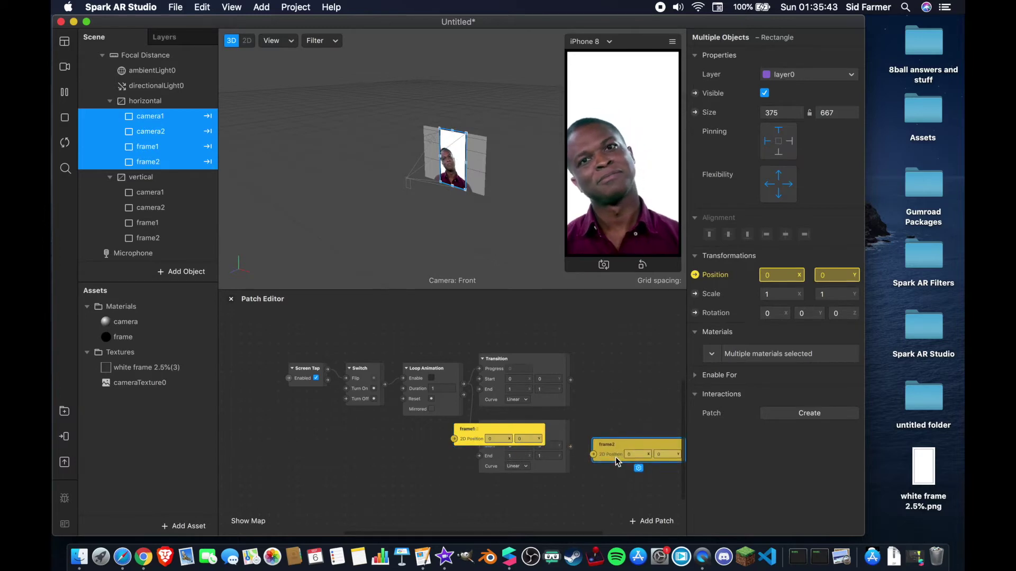
{"action": "left_click_drag", "start_coordinate": [473, 445], "coordinate": [602, 393]}
{"action": "left_click_drag", "start_coordinate": [472, 443], "coordinate": [607, 435]}
{"action": "left_click_drag", "start_coordinate": [462, 439], "coordinate": [603, 355]}
{"action": "scroll", "coordinate": [532, 362], "scroll_direction": "right", "scroll_amount": 2}
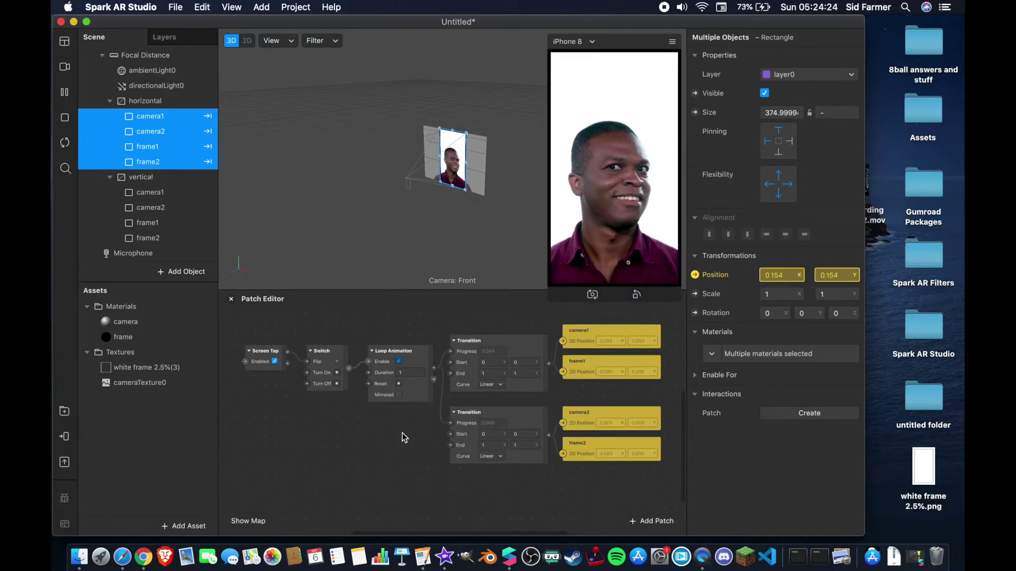
Step: Hide the vertical canvas and select the horizontal canvas's camera1 rectangle
{"action": "left_click", "coordinate": [155, 179]}
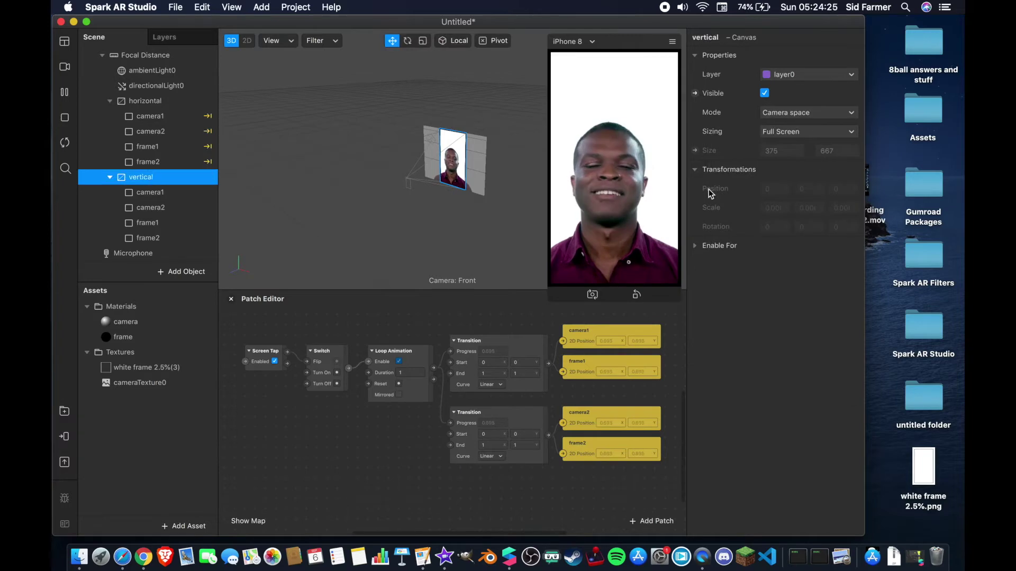
{"action": "left_click", "coordinate": [764, 94]}
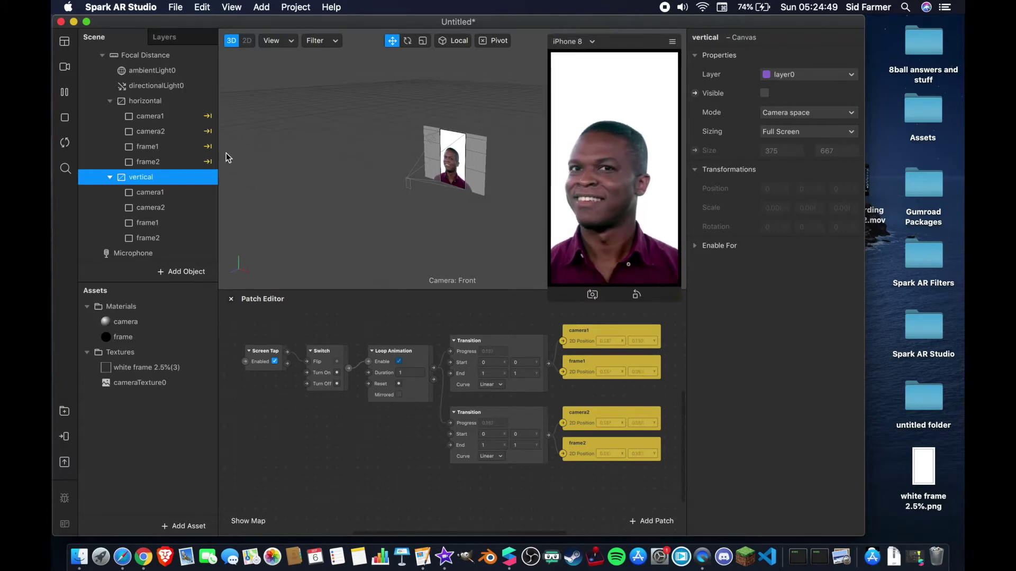
{"action": "left_click", "coordinate": [131, 116]}
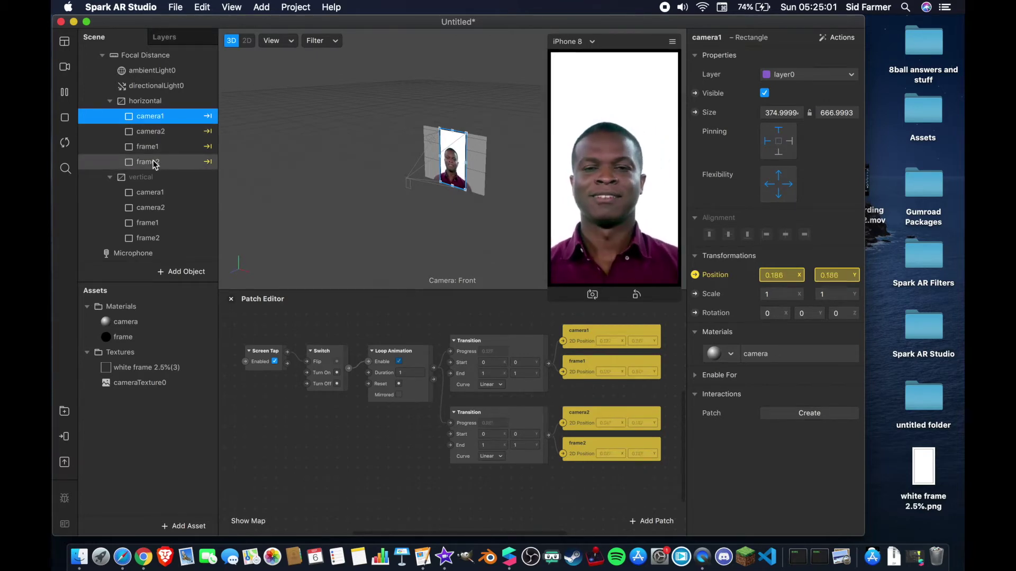
Step: Examine the screen sizes of the iOS and Android devices offered for the preview
{"action": "left_click", "coordinate": [585, 41]}
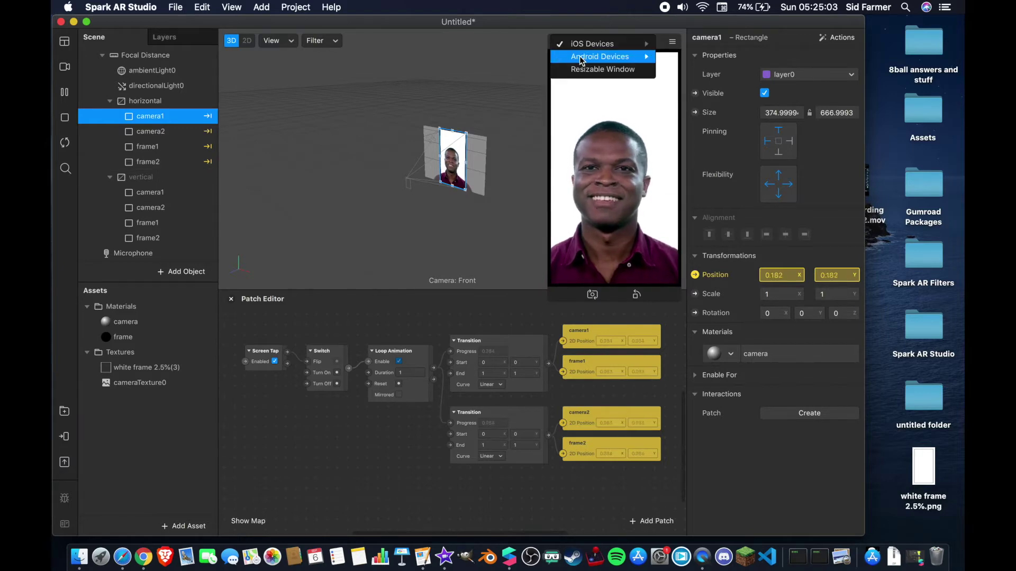
{"action": "mouse_move", "coordinate": [592, 43]}
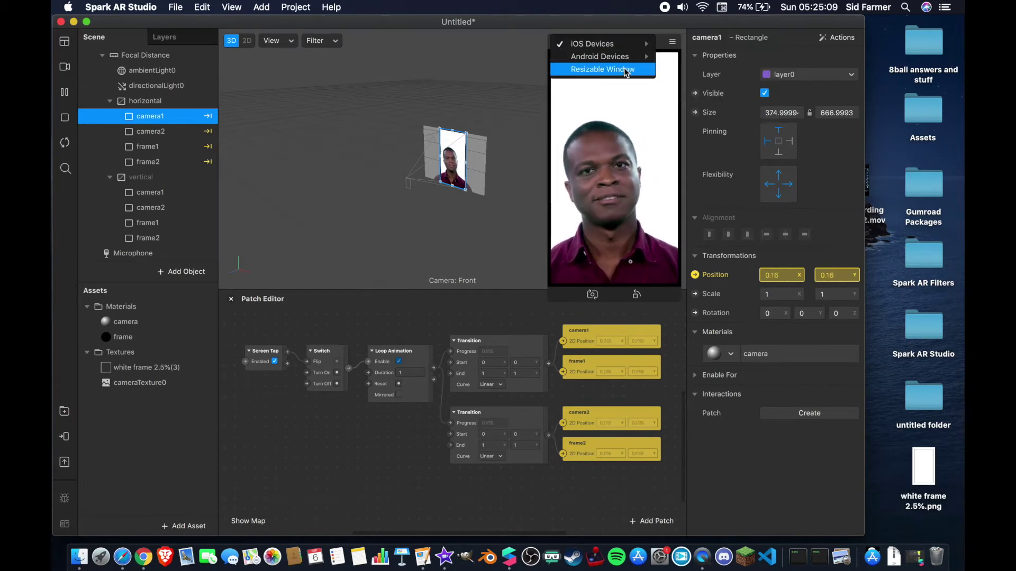
{"action": "mouse_move", "coordinate": [614, 57]}
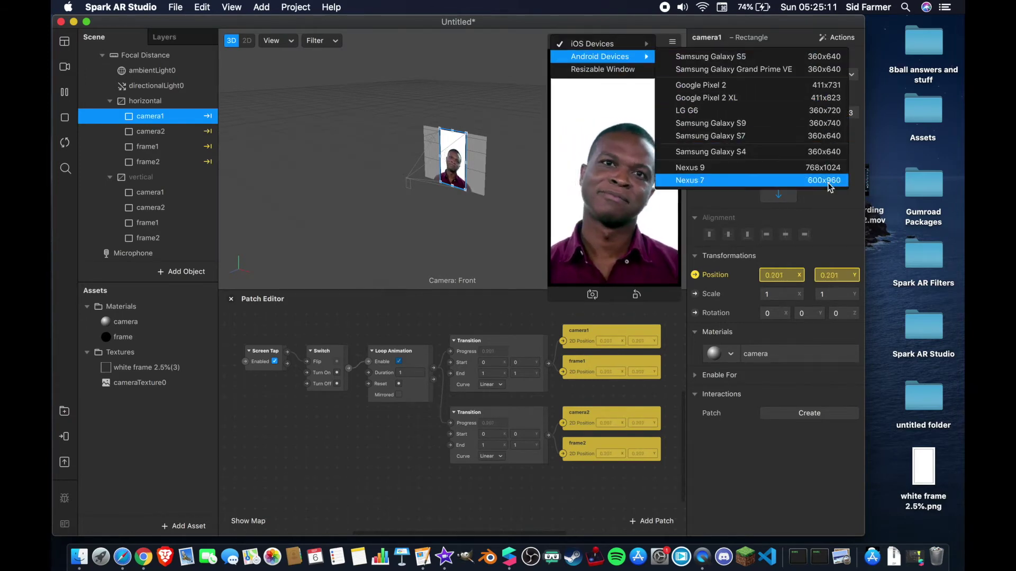
{"action": "left_click", "coordinate": [315, 318]}
Step: Set the second end value of the upper Transition patch to 0
{"action": "left_click", "coordinate": [489, 373]}
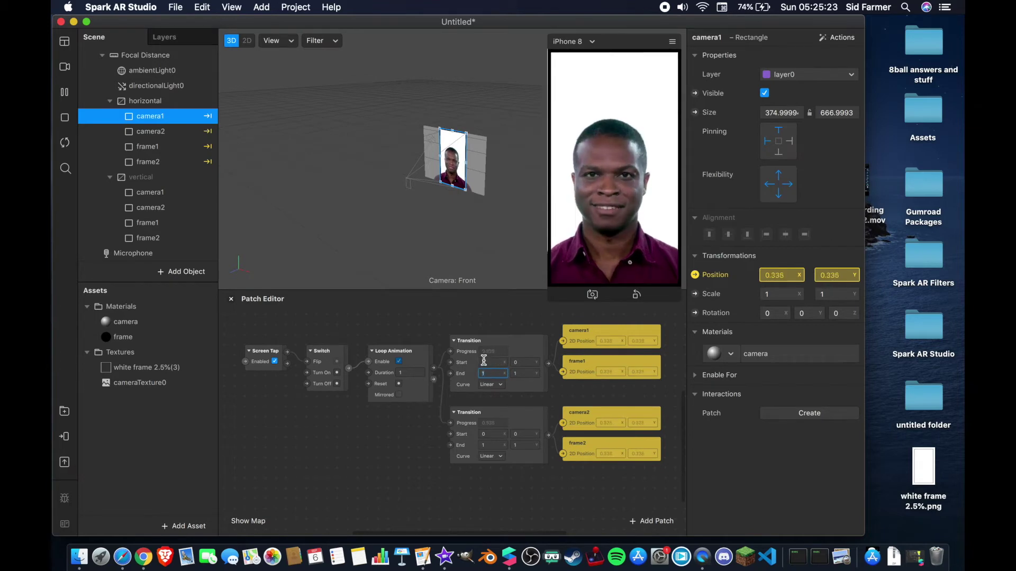
{"action": "key", "text": "Tab"}
{"action": "type", "text": "0"}
{"action": "key", "text": "Return"}
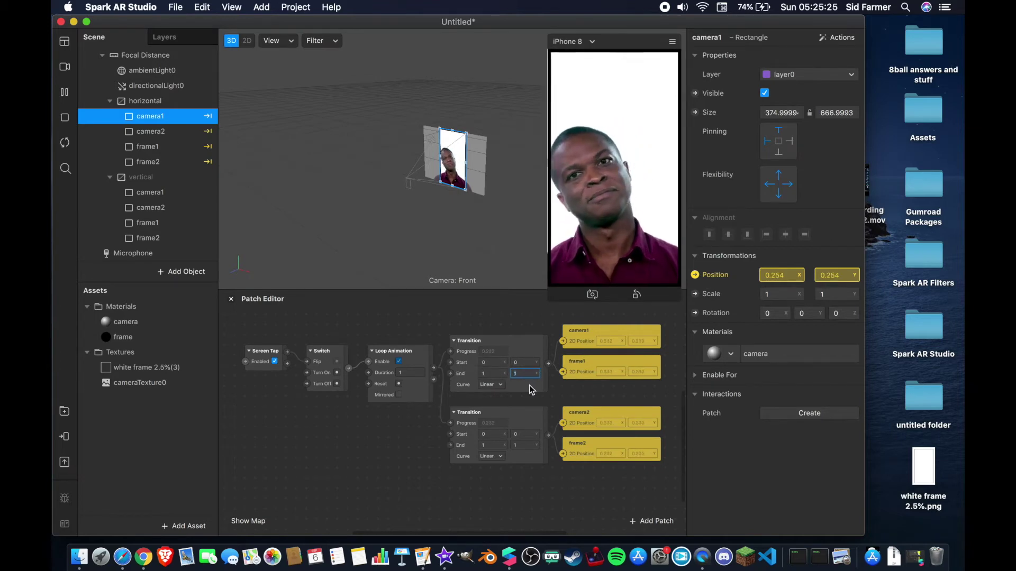
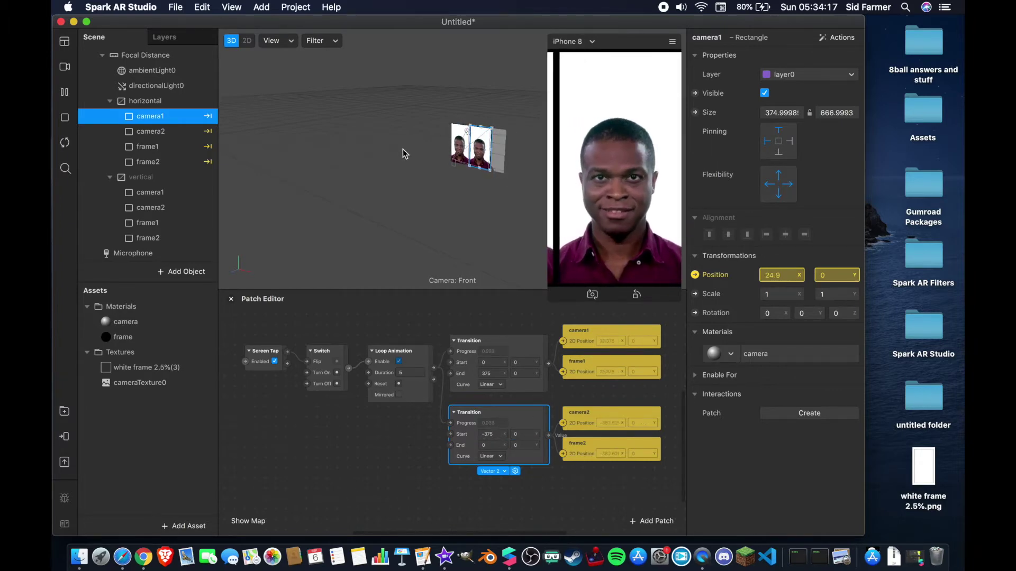
Step: Switch the viewport to 2D and set the Loop Animation's duration to 2.5
{"action": "left_click", "coordinate": [250, 41]}
{"action": "left_click_drag", "start_coordinate": [615, 319], "coordinate": [614, 172]}
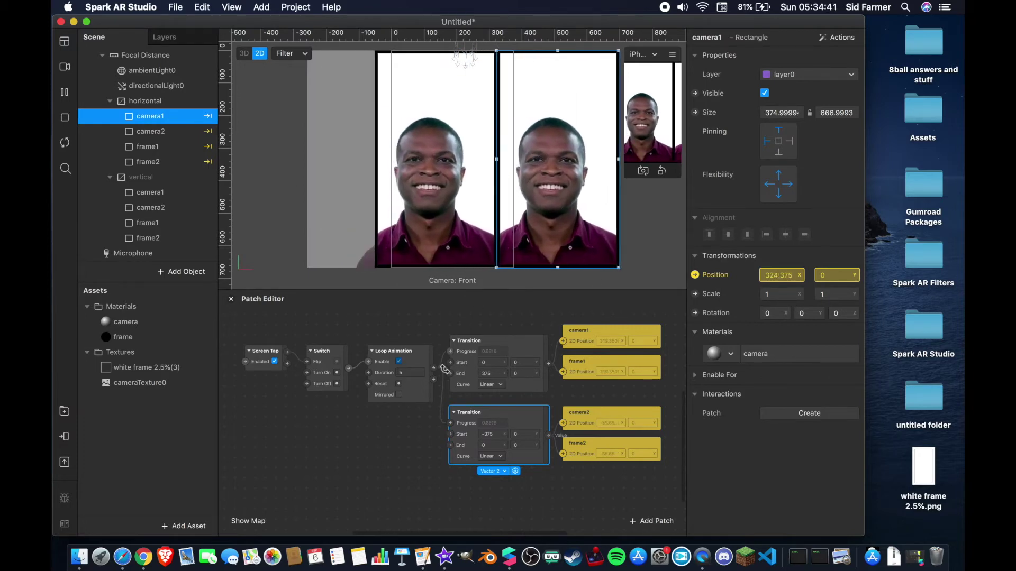
{"action": "type", "text": "2.5"}
{"action": "key", "text": "Return"}
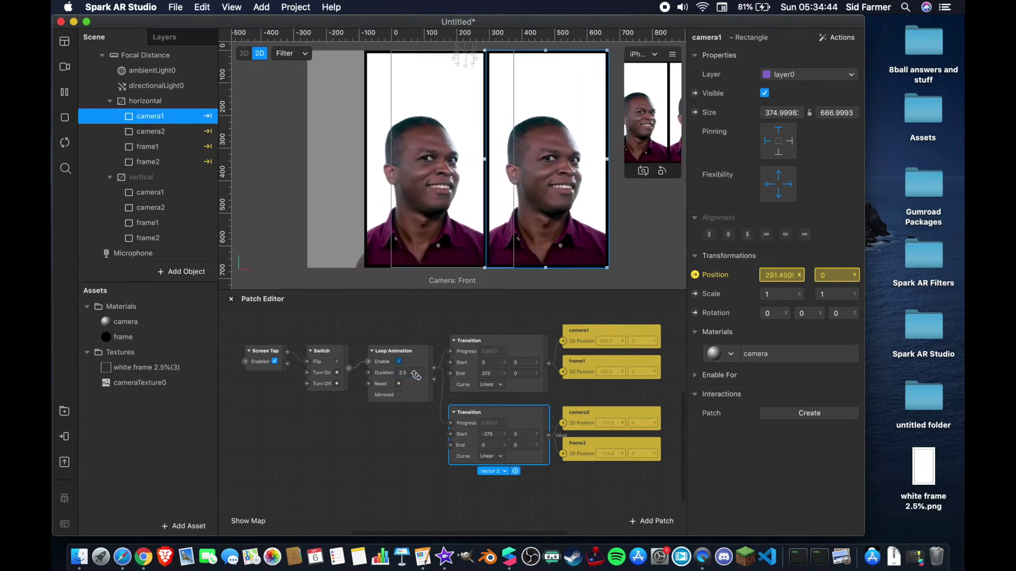
Step: Try Loop Animation durations of 15 and 0.1, restoring the duration to 2.5
{"action": "double_click", "coordinate": [414, 373]}
{"action": "type", "text": "15"}
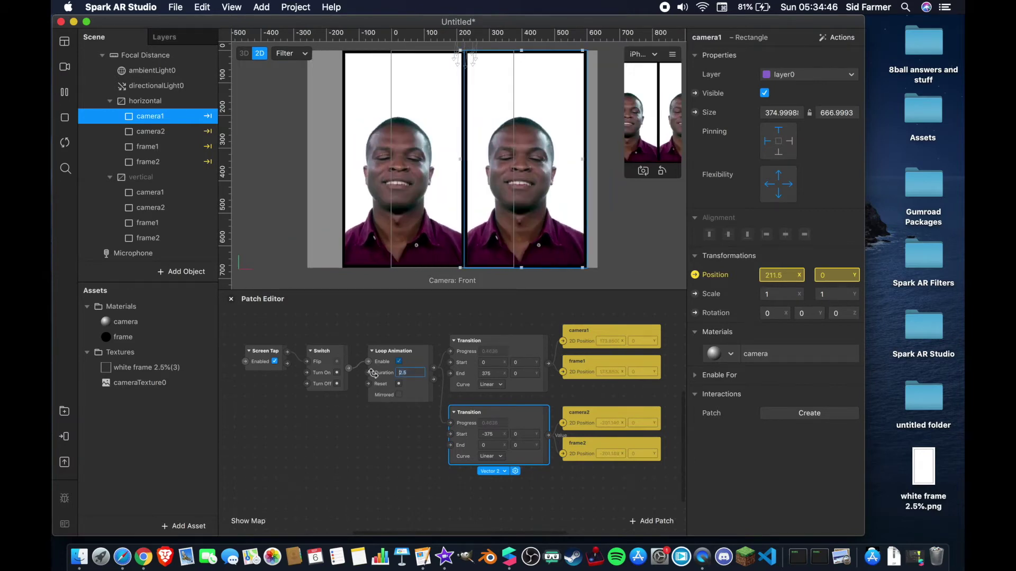
{"action": "key", "text": "Return"}
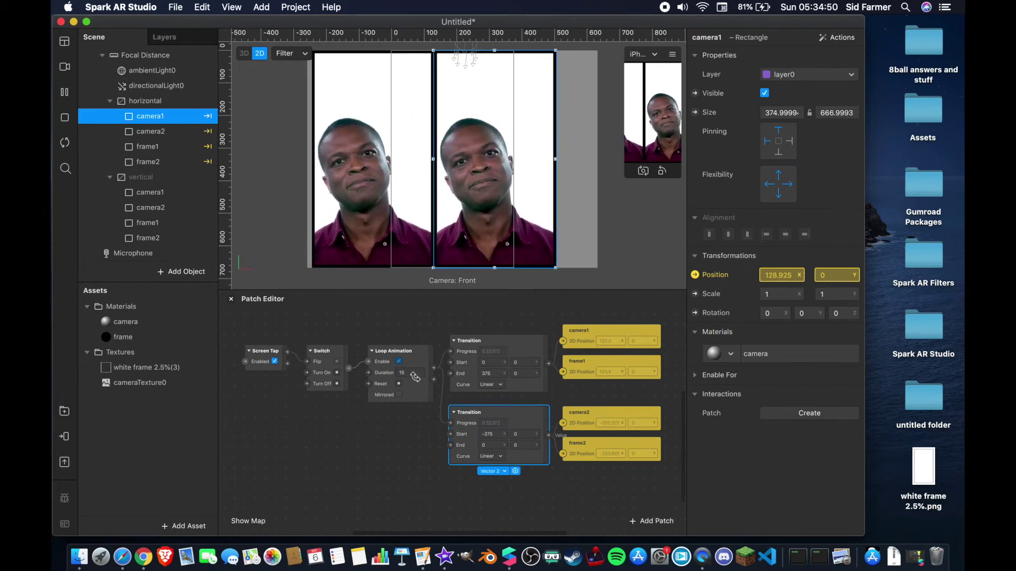
{"action": "type", "text": "0.1"}
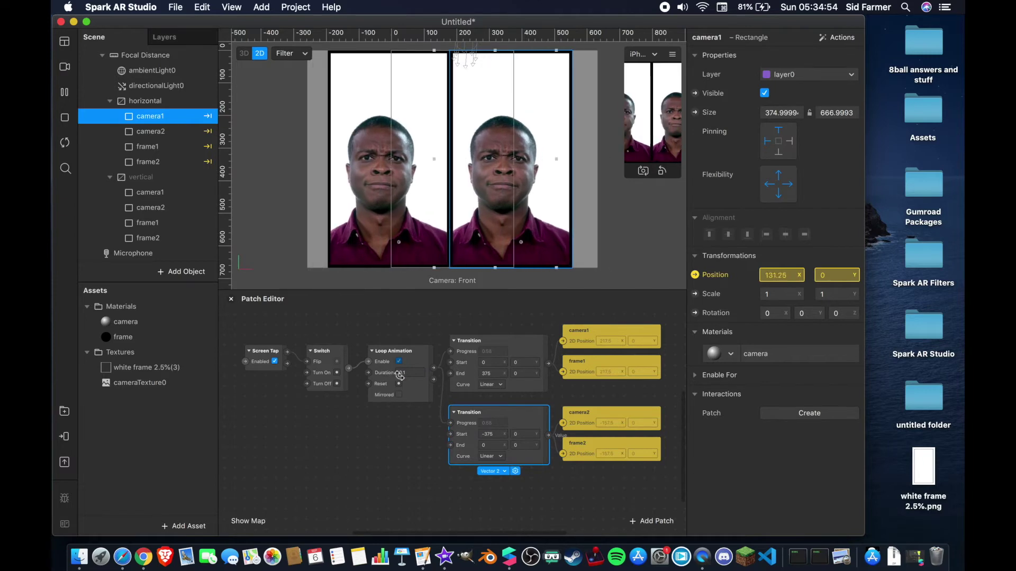
{"action": "key", "text": "Escape"}
{"action": "type", "text": "2.5"}
{"action": "key", "text": "Return"}
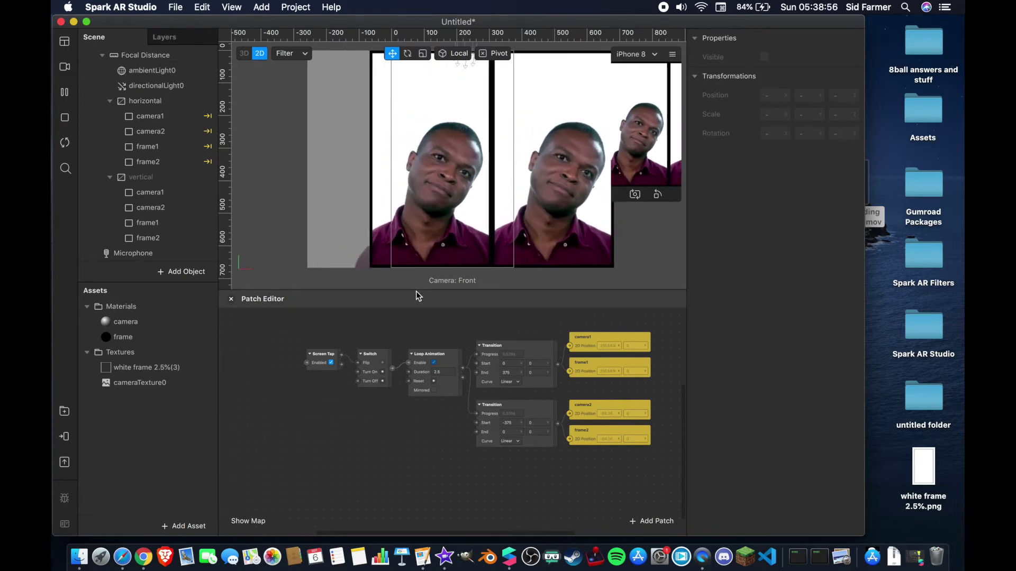
Step: Give the patch graph more room and add a Counter patch fed by the Screen Tap
{"action": "left_click_drag", "start_coordinate": [417, 282], "coordinate": [417, 262]}
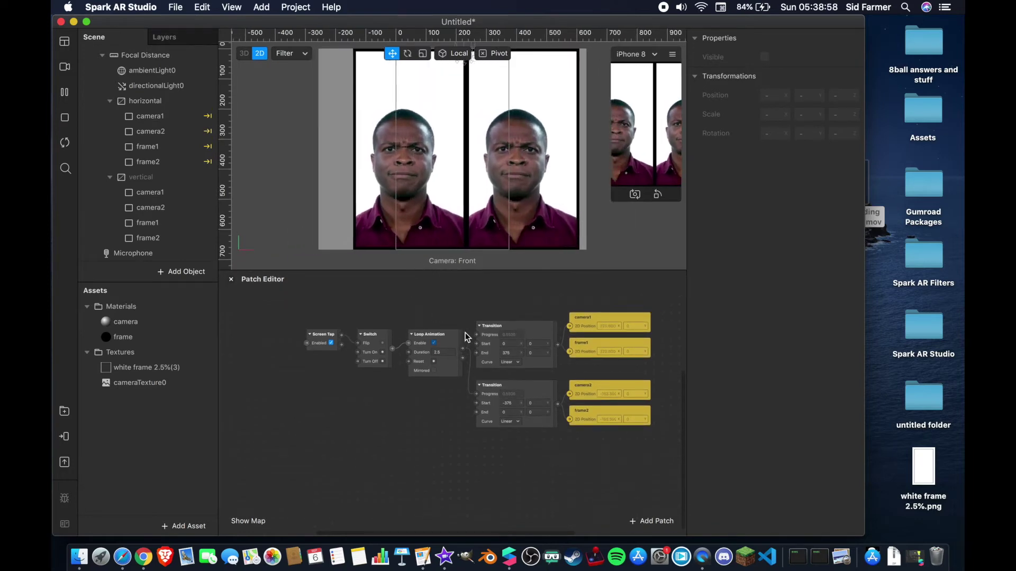
{"action": "scroll", "coordinate": [347, 431], "scroll_direction": "left", "scroll_amount": 3}
{"action": "left_click_drag", "start_coordinate": [379, 334], "coordinate": [369, 429]}
{"action": "type", "text": "counte"}
{"action": "key", "text": "Return"}
Step: Add an Equals Exactly patch to the Counter's output and duplicate it below the original
{"action": "type", "text": "equ"}
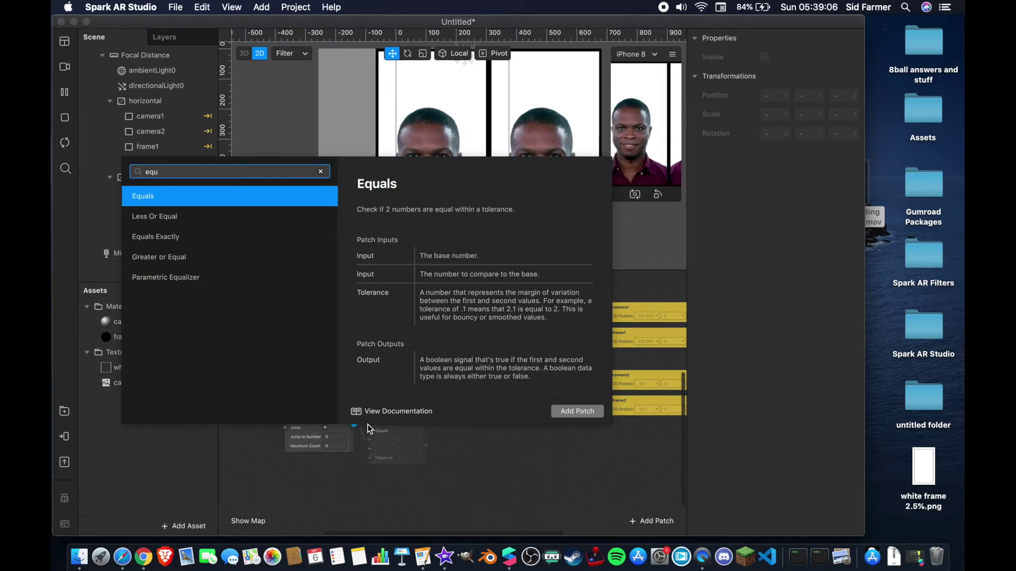
{"action": "type", "text": "als"}
{"action": "key", "text": "Down"}
{"action": "key", "text": "Return"}
{"action": "mouse_move", "coordinate": [389, 430]}
{"action": "left_mouse_down"}
{"action": "mouse_move", "coordinate": [385, 392]}
{"action": "mouse_move", "coordinate": [396, 446]}
{"action": "mouse_move", "coordinate": [384, 431]}
{"action": "left_mouse_up"}
{"action": "key", "text": "super+c"}
{"action": "key", "text": "super+v"}
Step: Delete the Switch patch and connect the upper Equals Exactly patch to the Loop Animation's Enable input
{"action": "left_click", "coordinate": [412, 404]}
{"action": "left_click", "coordinate": [415, 334]}
{"action": "key", "text": "BackSpace"}
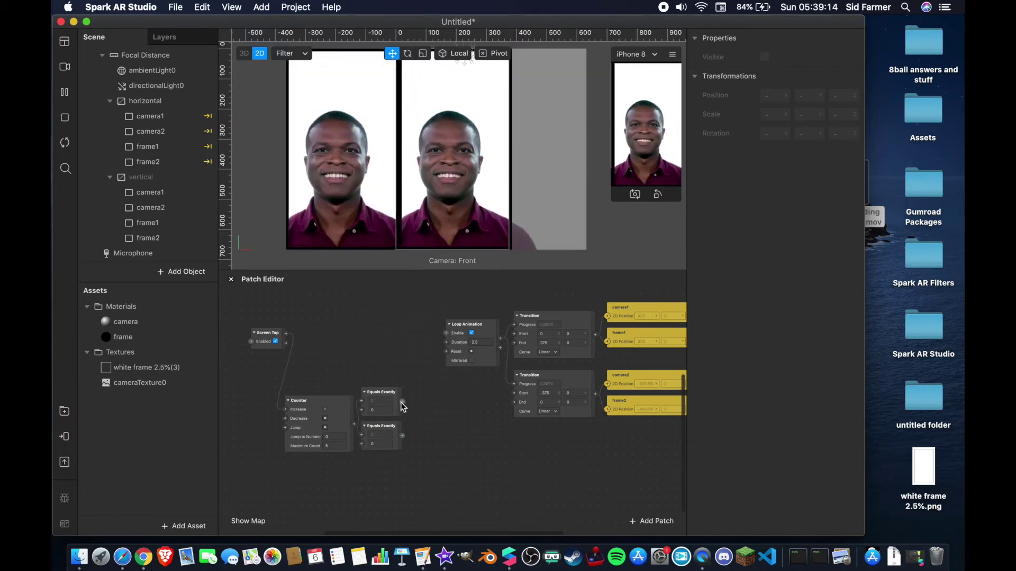
{"action": "left_click_drag", "start_coordinate": [402, 402], "coordinate": [442, 334]}
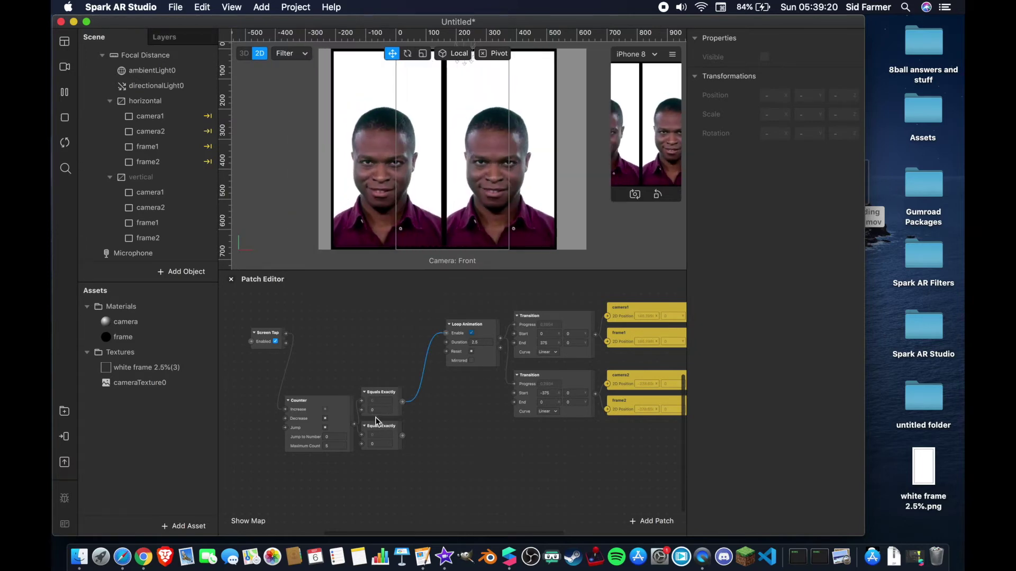
Step: Set the lower Equals Exactly patch's comparison value to 1 and the Counter's maximum count to 2
{"action": "left_click", "coordinate": [379, 444]}
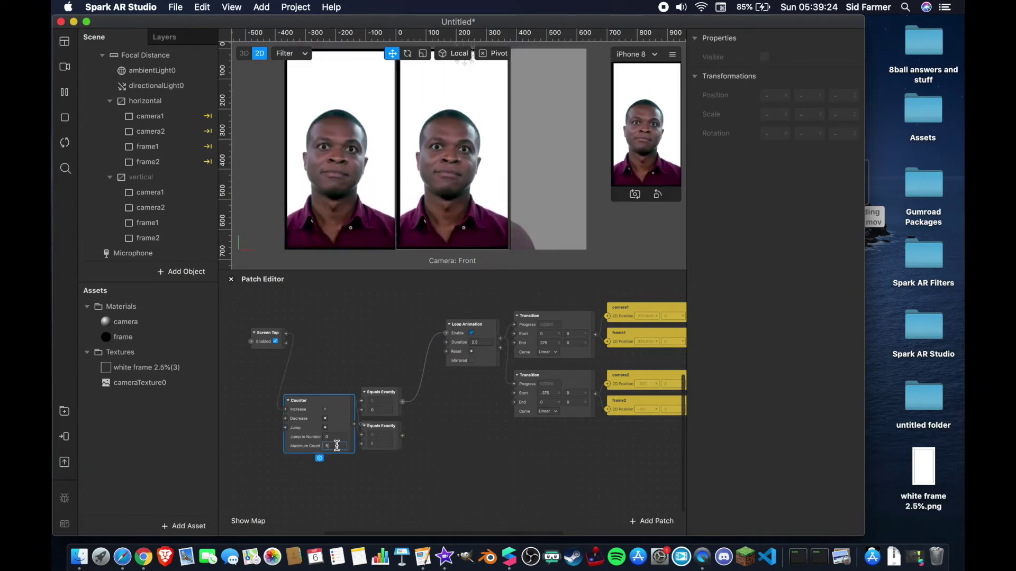
{"action": "left_click", "coordinate": [335, 446]}
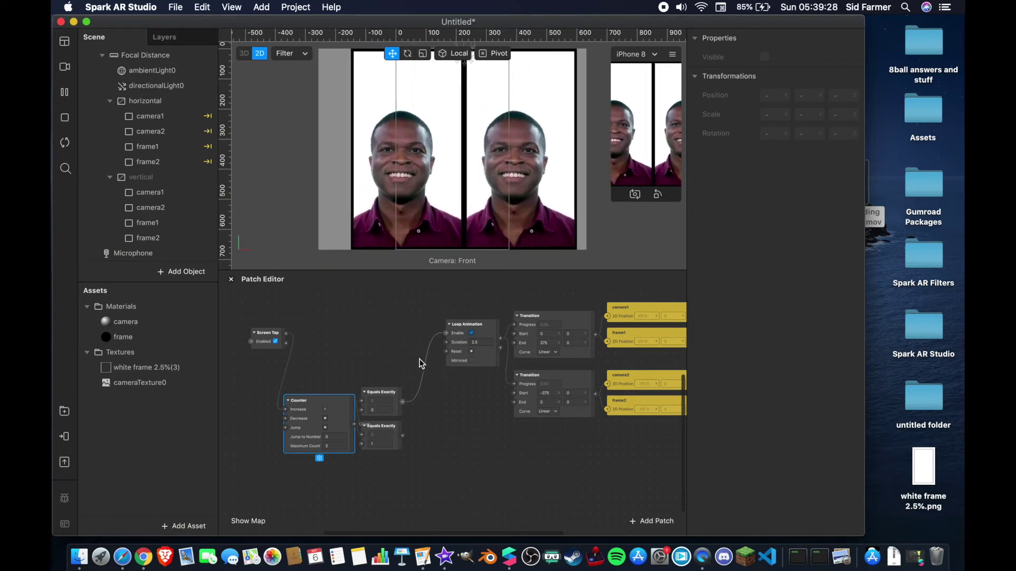
Step: Arrange the Counter and upper Equals Exactly in line between Screen Tap and Loop Animation, with the second Equals Exactly well below
{"action": "left_click_drag", "start_coordinate": [329, 408], "coordinate": [345, 325]}
{"action": "left_click_drag", "start_coordinate": [413, 361], "coordinate": [414, 454]}
{"action": "left_click", "coordinate": [401, 320]}
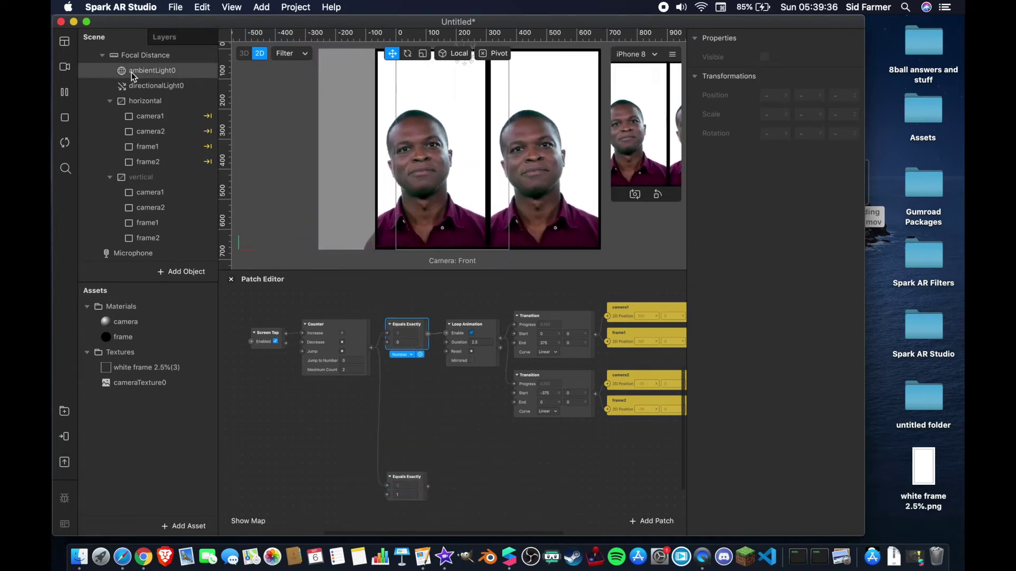
Step: Drive the horizontal canvas's visibility from the upper Equals Exactly patch and test the toggling with simulated screen taps
{"action": "left_click", "coordinate": [136, 102]}
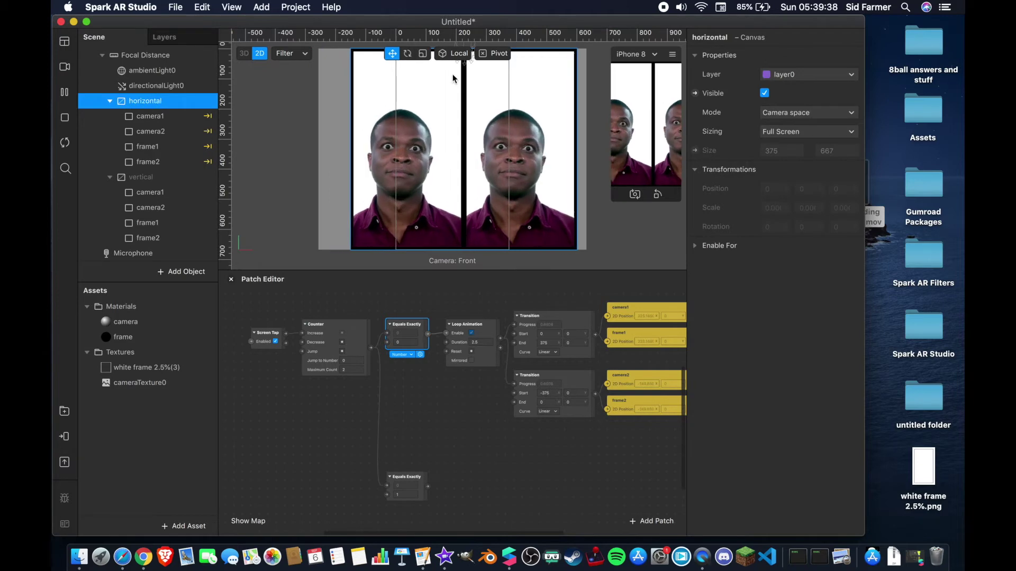
{"action": "left_click", "coordinate": [695, 93]}
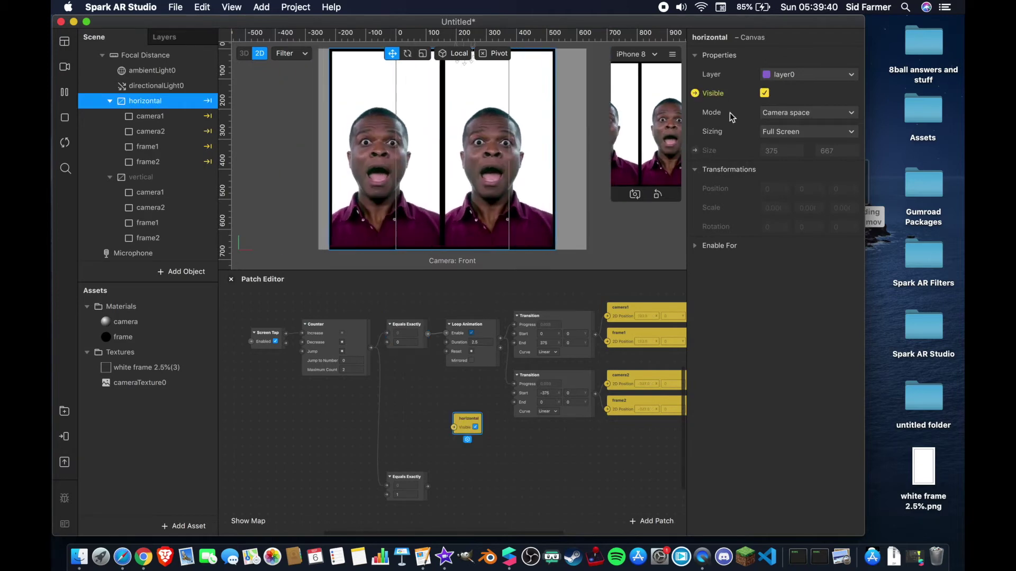
{"action": "left_click_drag", "start_coordinate": [466, 421], "coordinate": [407, 369]}
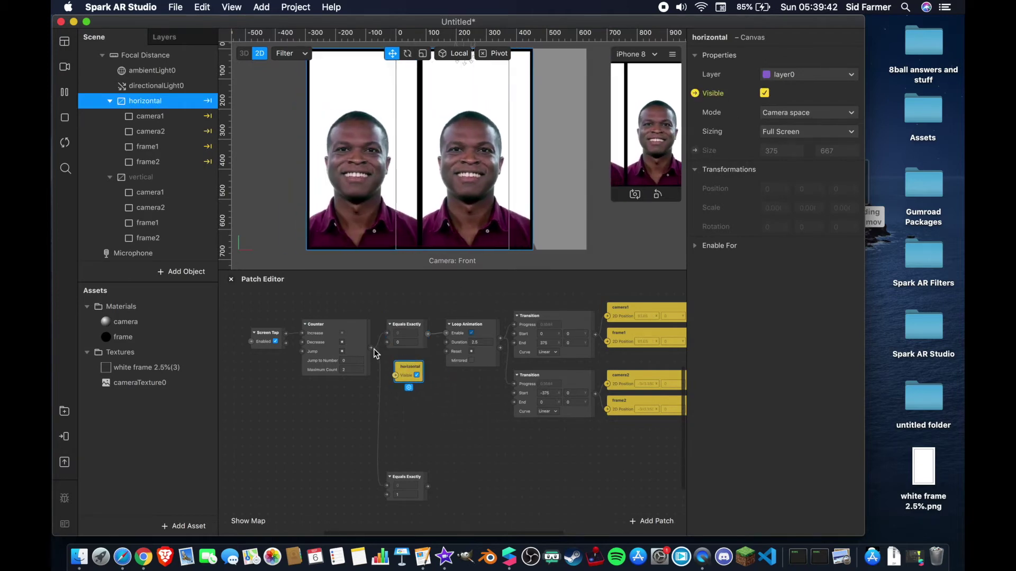
{"action": "left_click_drag", "start_coordinate": [371, 348], "coordinate": [472, 292]}
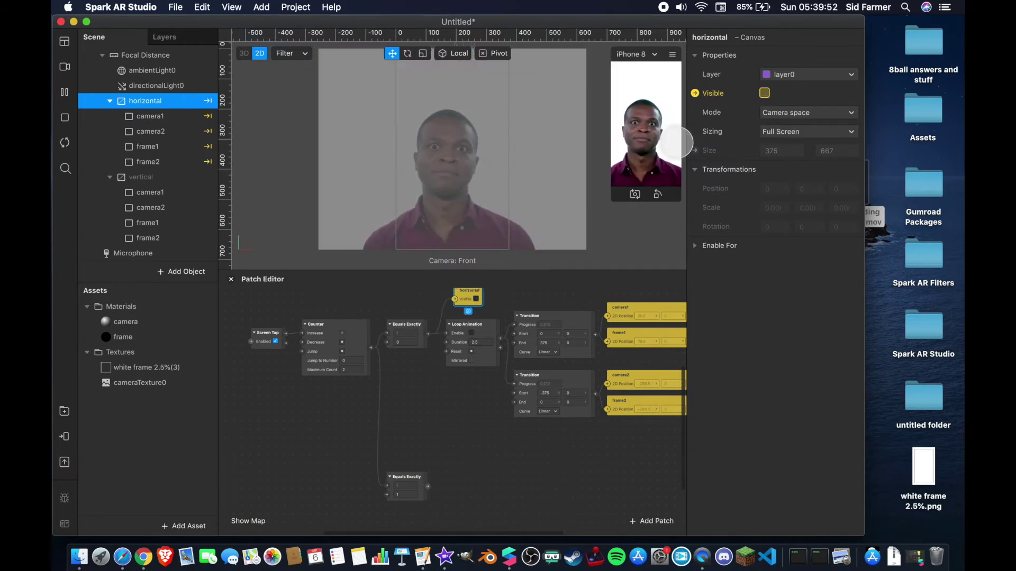
{"action": "left_click", "coordinate": [652, 142]}
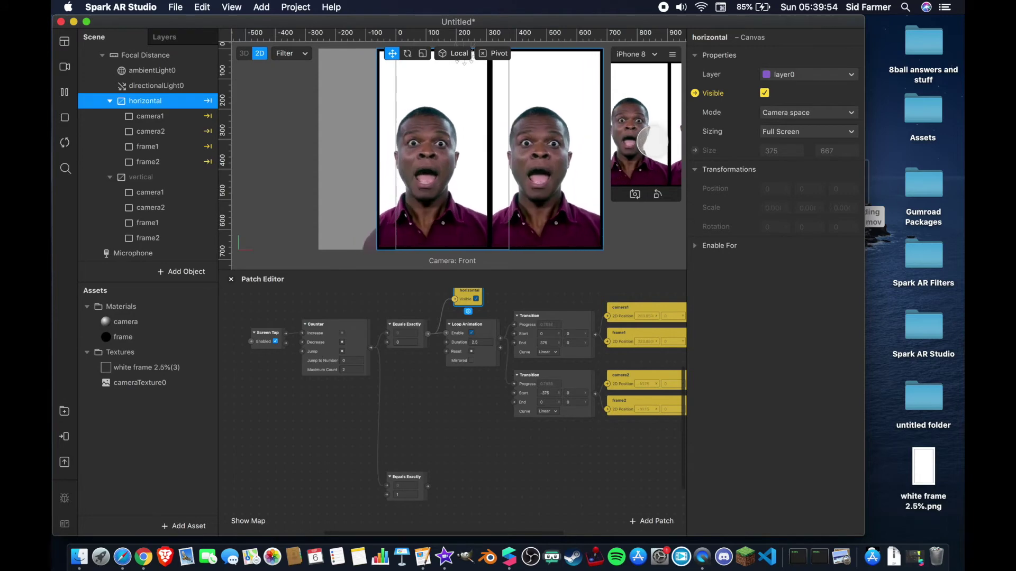
{"action": "left_click", "coordinate": [652, 141]}
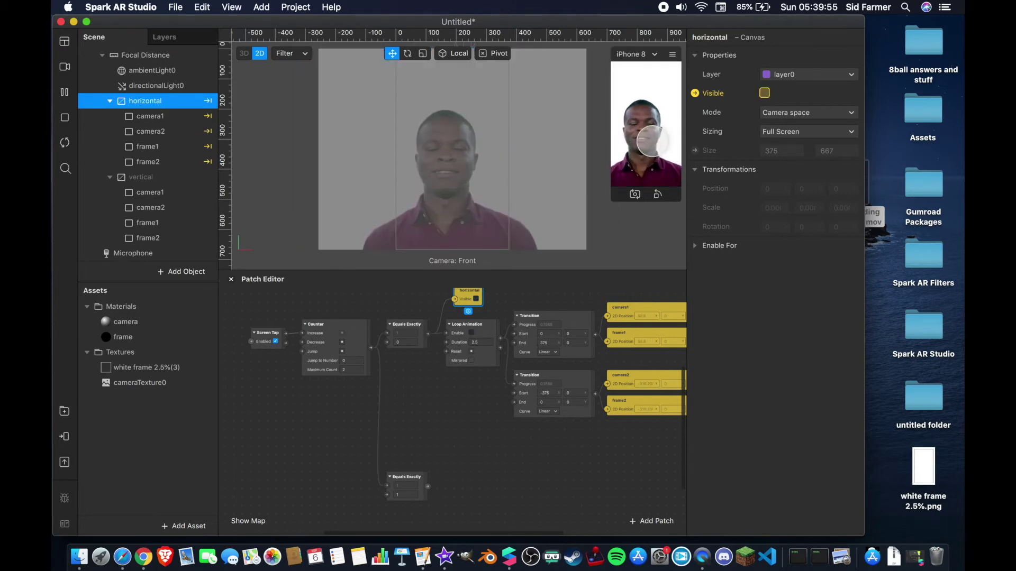
Step: Make the vertical canvas visible
{"action": "left_click", "coordinate": [158, 177]}
{"action": "left_click", "coordinate": [764, 93]}
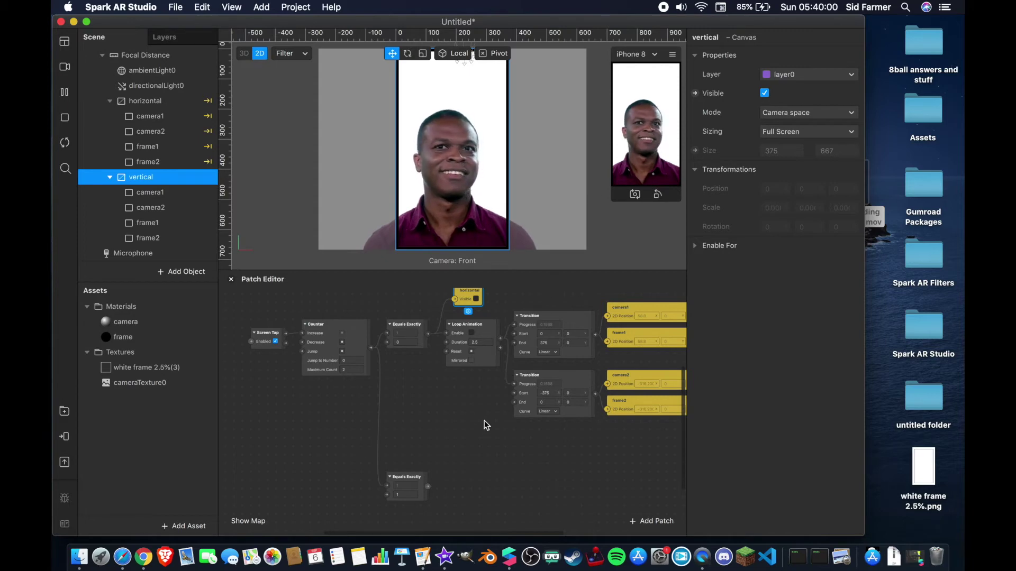
Step: Duplicate the Loop Animation and both Transitions beside the lower Equals Exactly, and detach the copied Loop Animation's Enable input
{"action": "key", "text": "super+c"}
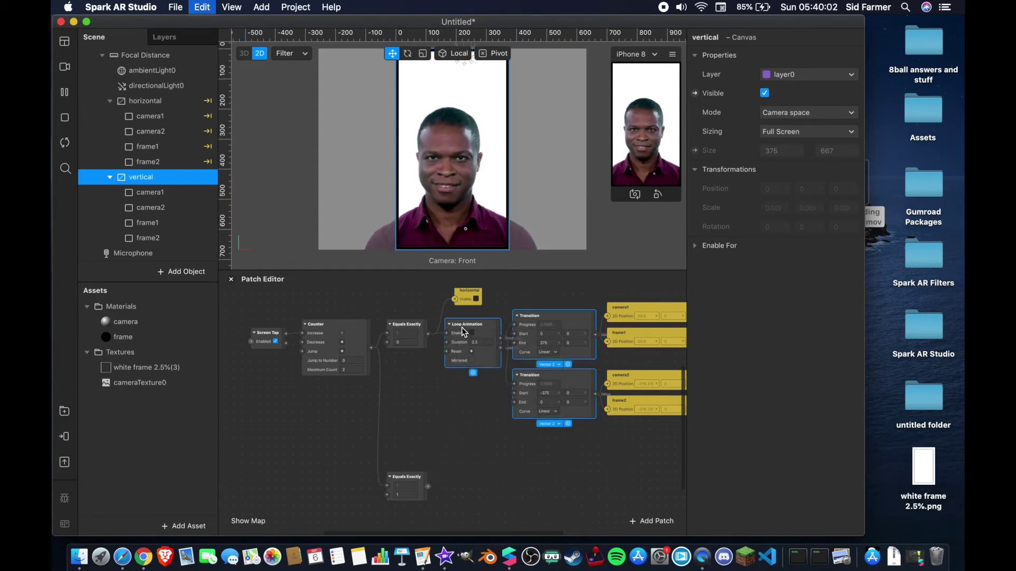
{"action": "key", "text": "super+v"}
{"action": "left_click_drag", "start_coordinate": [557, 337], "coordinate": [553, 480]}
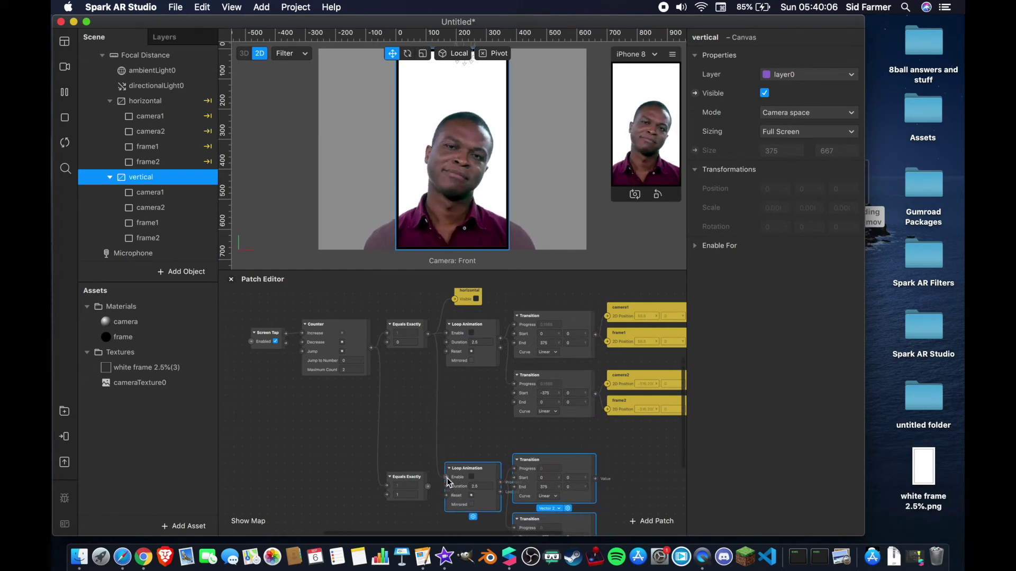
{"action": "left_click", "coordinate": [447, 478]}
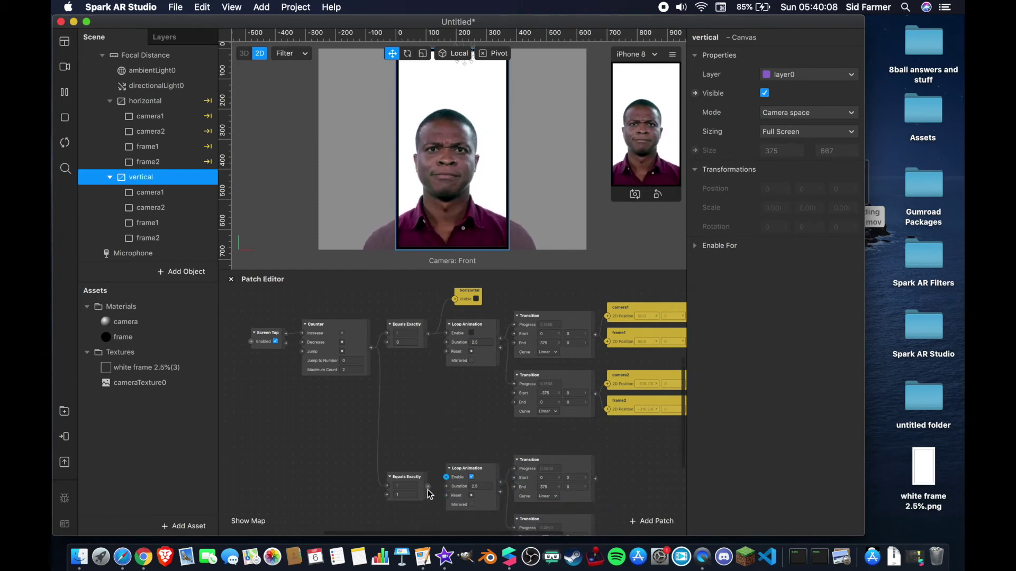
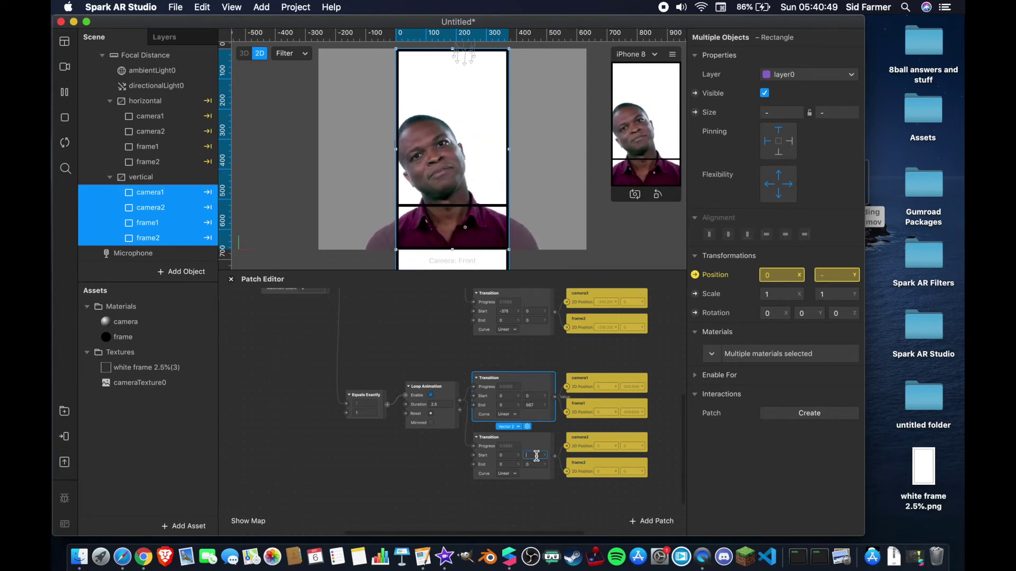
Step: Set the start Y of the Transition driving the vertical canvas's camera2 and frame2 to -667
{"action": "type", "text": "667"}
{"action": "key", "text": "Return"}
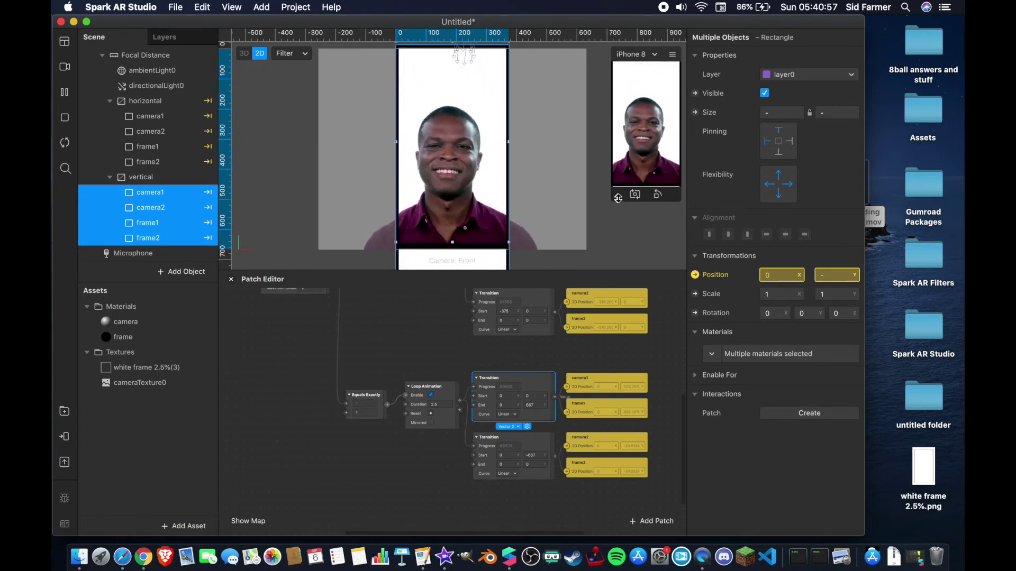
{"action": "scroll", "coordinate": [516, 240], "scroll_direction": "down", "scroll_amount": 5}
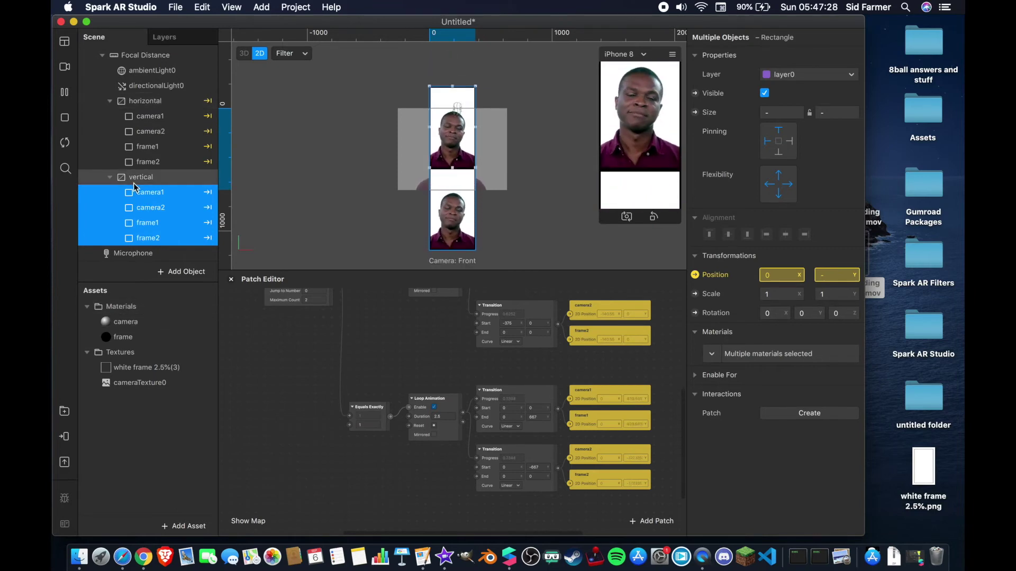
Step: Rename the camera material to "camera horizontal"
{"action": "double_click", "coordinate": [138, 323]}
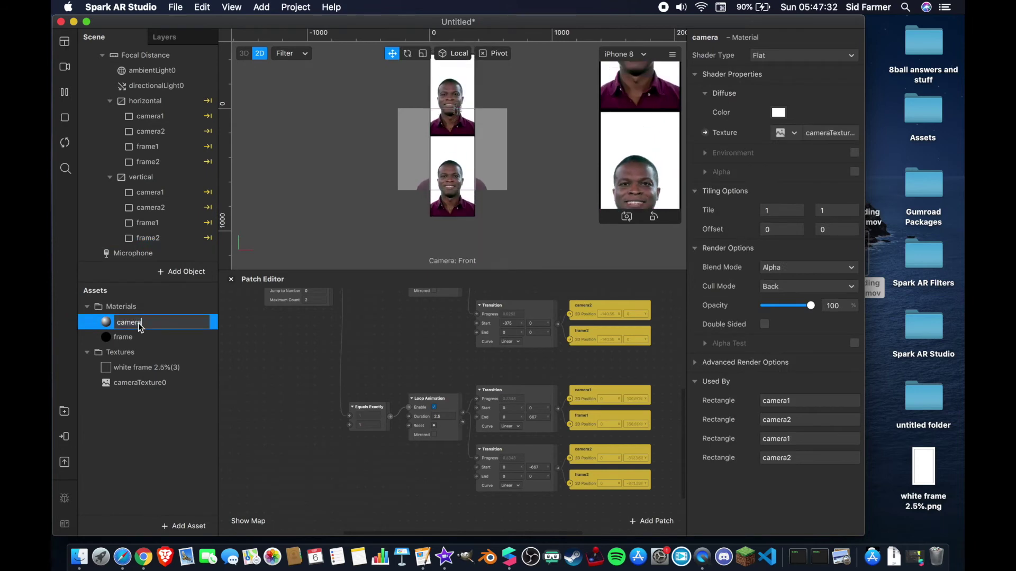
{"action": "type", "text": "horizontal"}
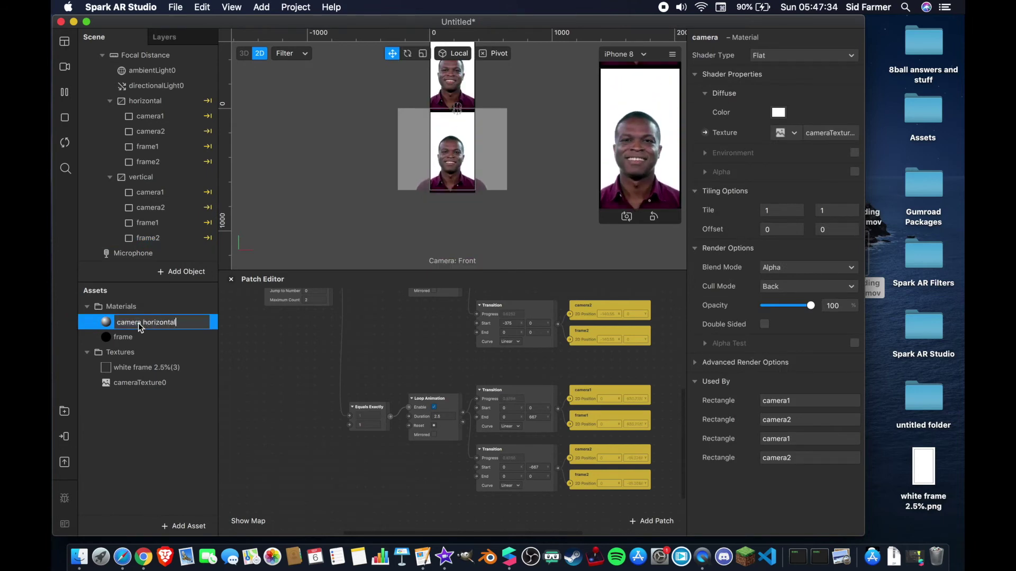
{"action": "key", "text": "Return"}
Step: Duplicate the "camera horizontal" material and name the copy "camera vertical"
{"action": "key", "text": "super+d"}
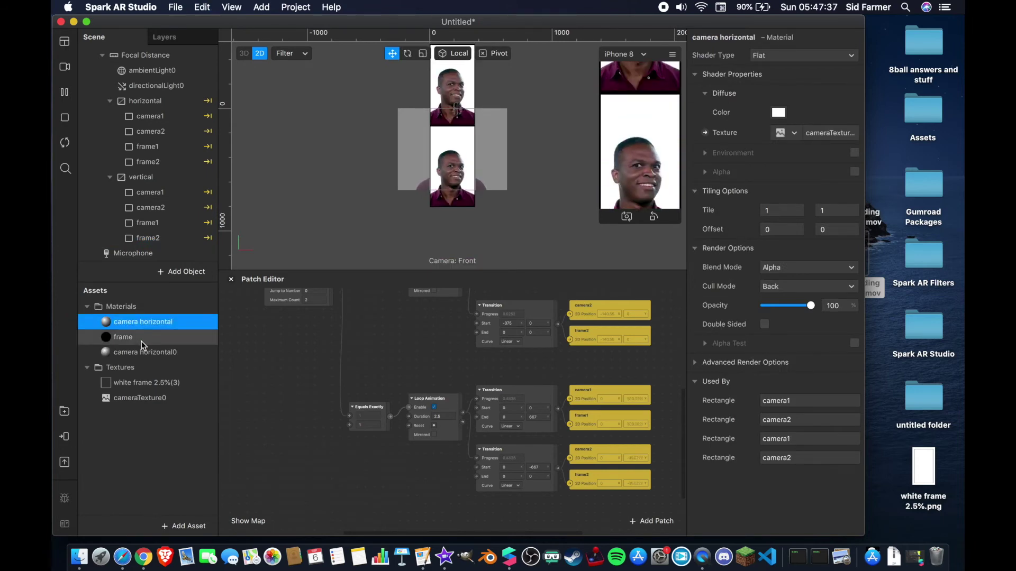
{"action": "double_click", "coordinate": [141, 352]}
{"action": "key", "text": "BackSpace"}
{"action": "type", "text": "vertica"}
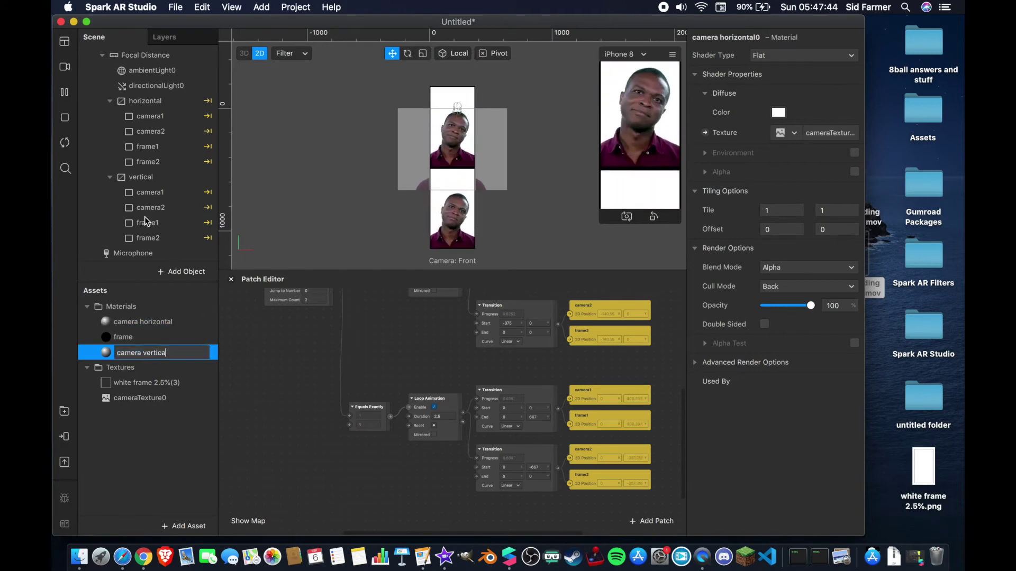
{"action": "type", "text": "l"}
{"action": "key", "text": "Return"}
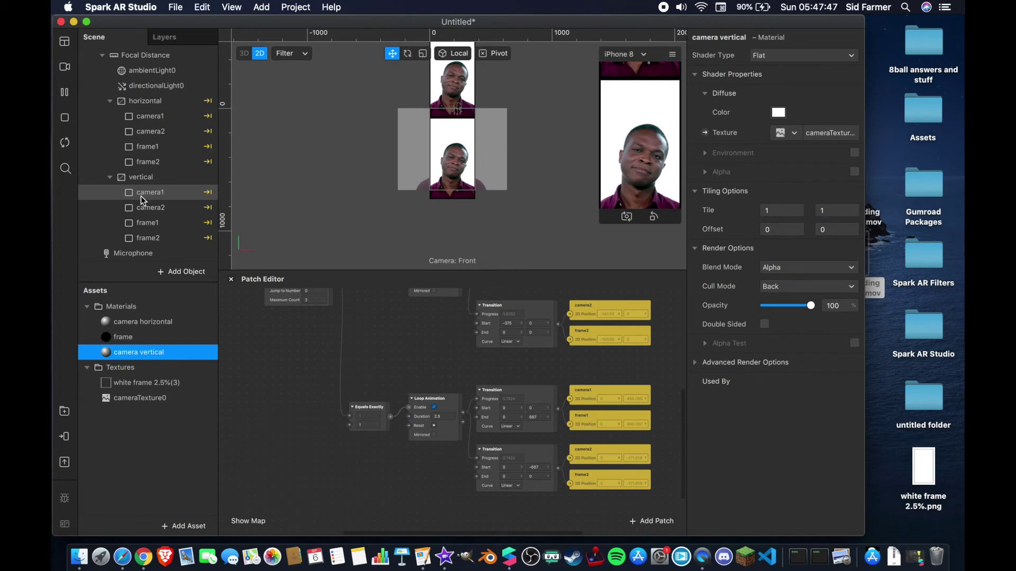
Step: Assign the "camera vertical" material to camera1 and camera2 of the vertical canvas
{"action": "left_click", "coordinate": [140, 195]}
{"action": "left_click", "coordinate": [139, 201], "text": "shift"}
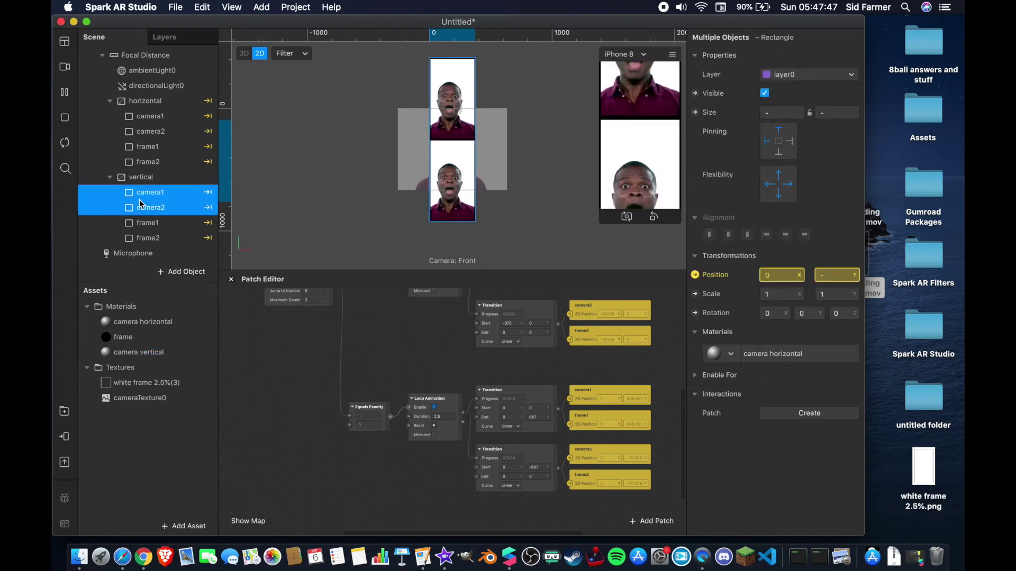
{"action": "left_click", "coordinate": [721, 352]}
{"action": "left_click", "coordinate": [764, 415]}
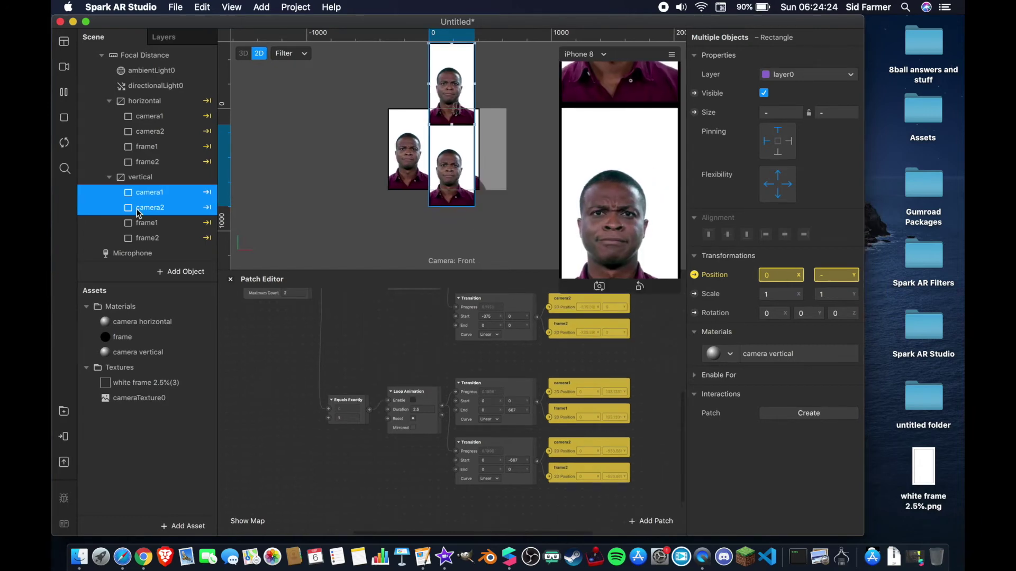
Step: Create a Visible patch for the vertical canvas and drive it from the lower Equals Exactly, testing it with a simulated screen tap
{"action": "left_click", "coordinate": [149, 178]}
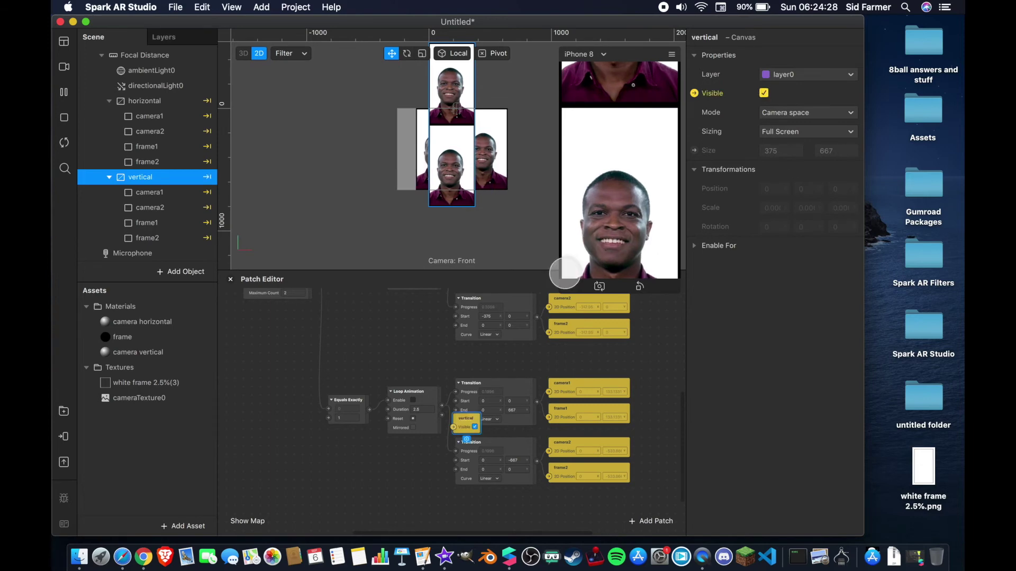
{"action": "left_click_drag", "start_coordinate": [462, 420], "coordinate": [386, 361]}
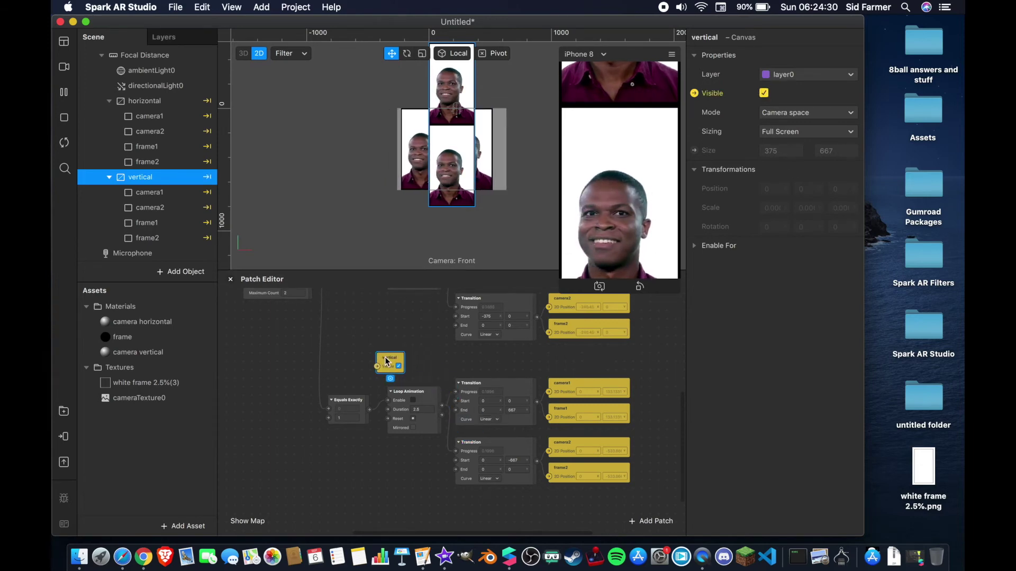
{"action": "left_click_drag", "start_coordinate": [370, 408], "coordinate": [379, 371]}
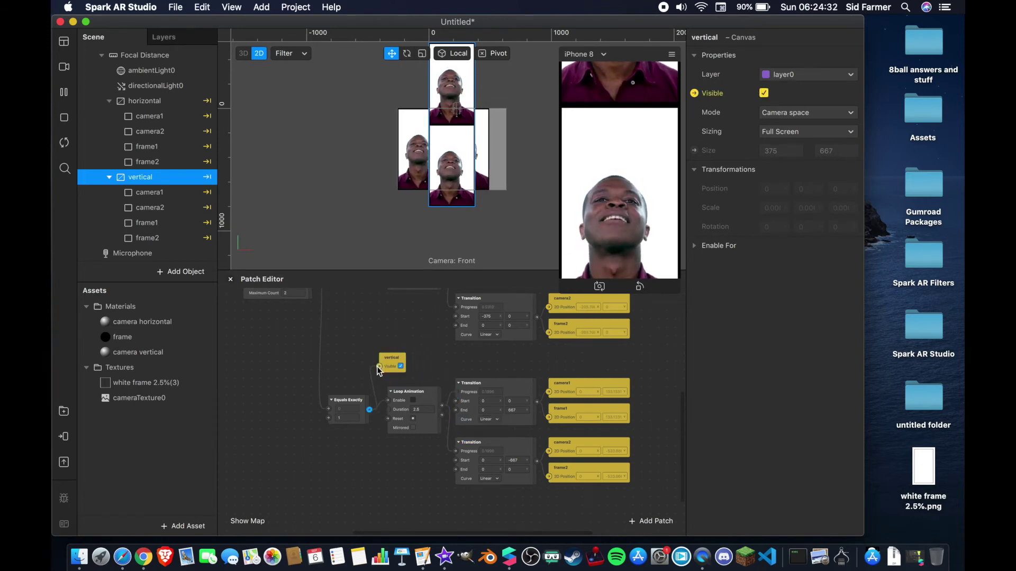
{"action": "scroll", "coordinate": [391, 344], "scroll_direction": "up", "scroll_amount": 3}
{"action": "left_click_drag", "start_coordinate": [384, 379], "coordinate": [377, 394]}
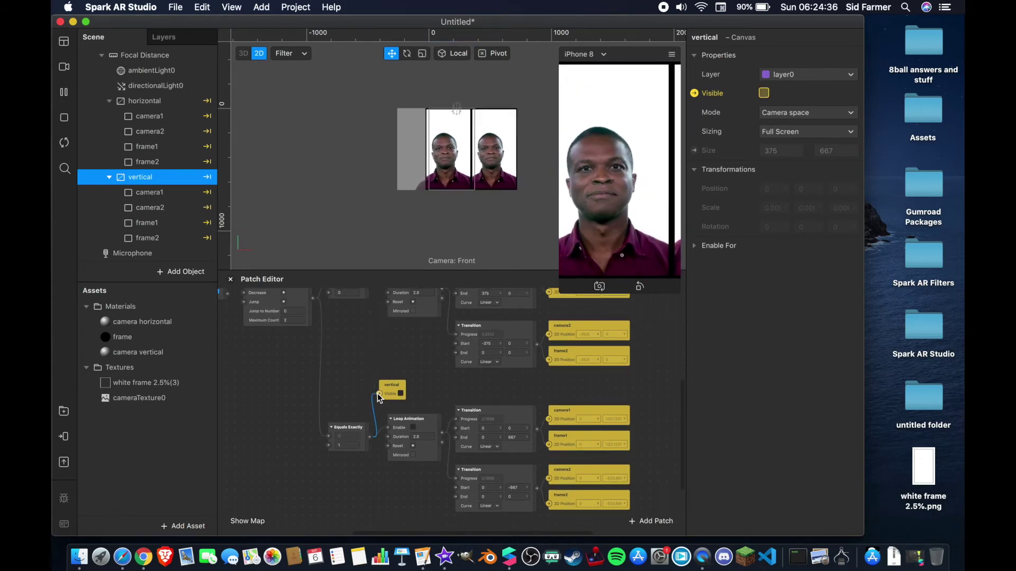
{"action": "left_click", "coordinate": [677, 166]}
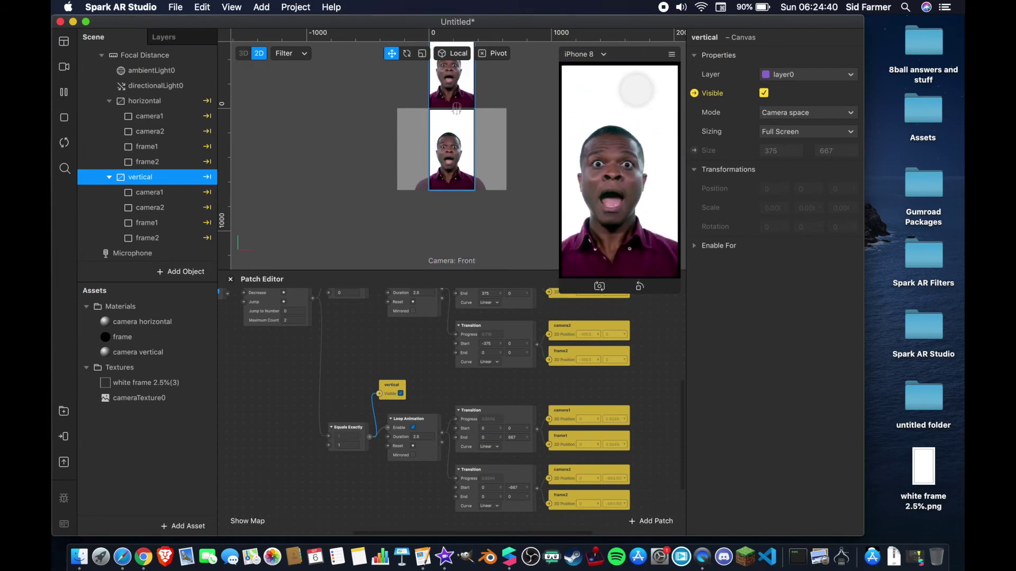
Step: Import the Duotone Color shader from the AR Library's patch assets
{"action": "left_click", "coordinate": [64, 411]}
{"action": "left_click", "coordinate": [254, 224]}
{"action": "left_click", "coordinate": [394, 326]}
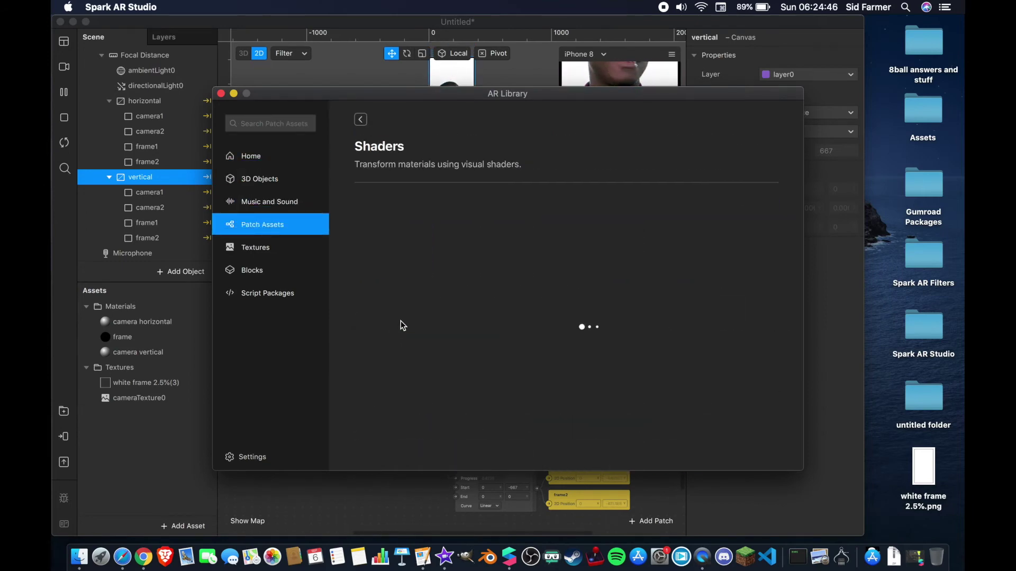
{"action": "left_click", "coordinate": [622, 319]}
{"action": "left_click", "coordinate": [738, 147]}
{"action": "left_click", "coordinate": [734, 181]}
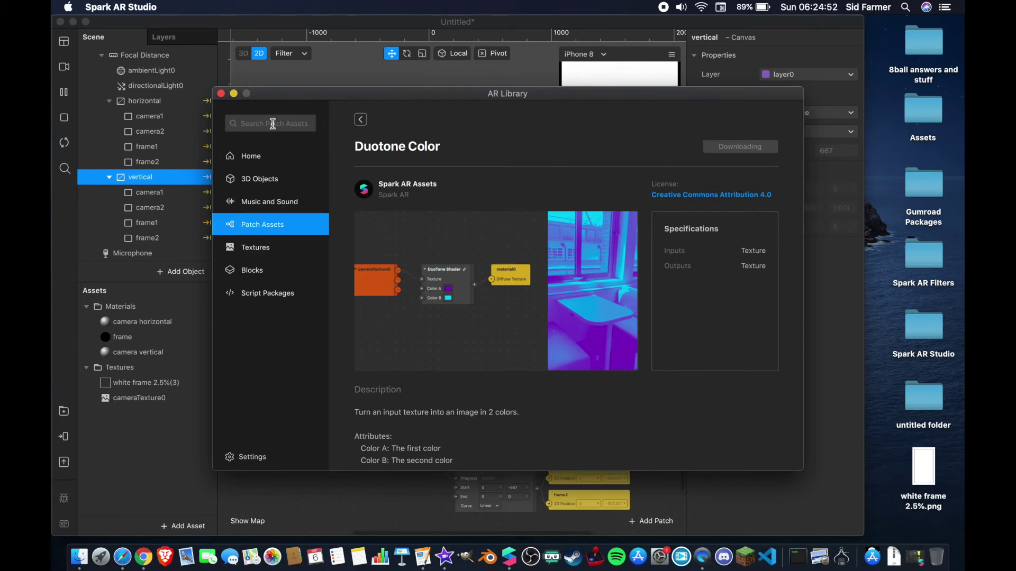
Step: Search the AR Library's patch assets for "color" and import Color Cycle
{"action": "key", "text": "Return"}
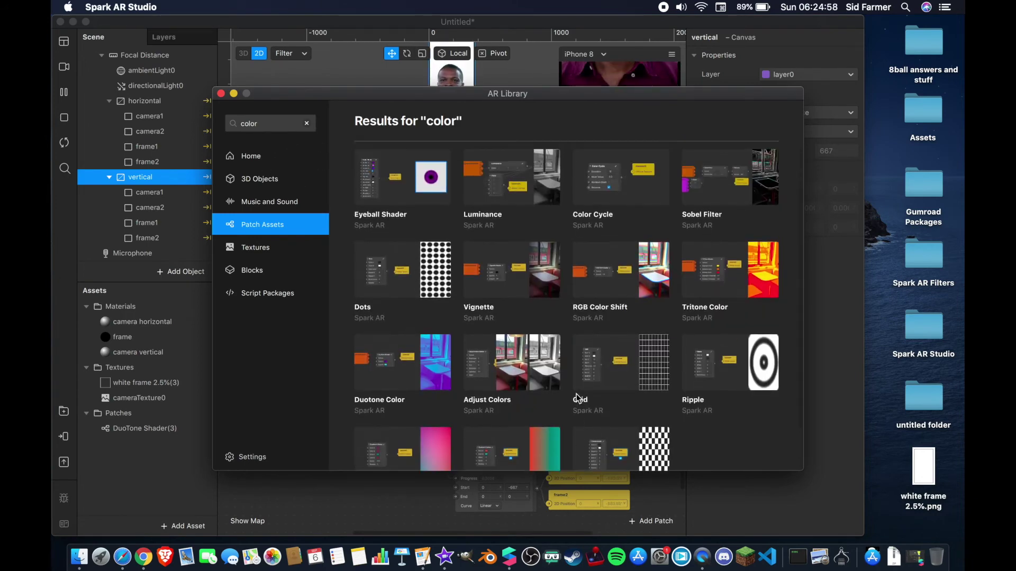
{"action": "left_click", "coordinate": [603, 208]}
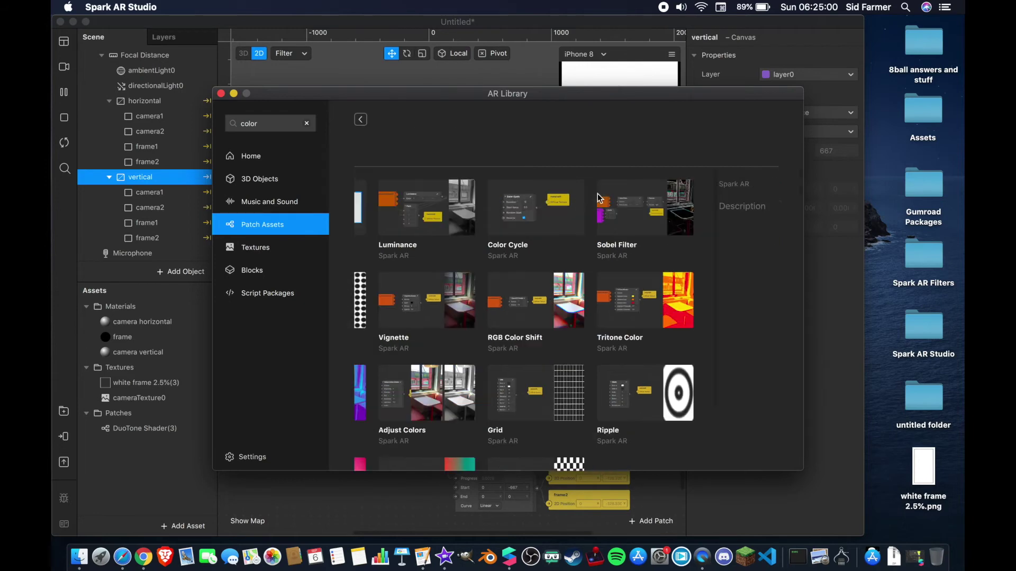
{"action": "left_click", "coordinate": [733, 153]}
{"action": "left_click", "coordinate": [720, 180]}
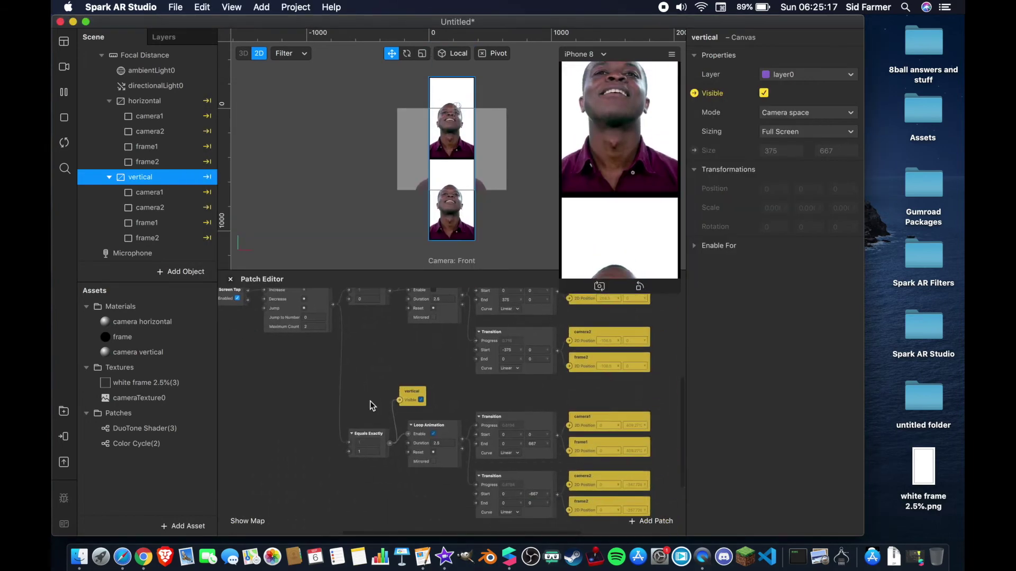
Step: Add the Color Cycle patch above the existing graph and connect its Color output to the frame material's diffuse texture
{"action": "scroll", "coordinate": [370, 404], "scroll_direction": "up", "scroll_amount": 5}
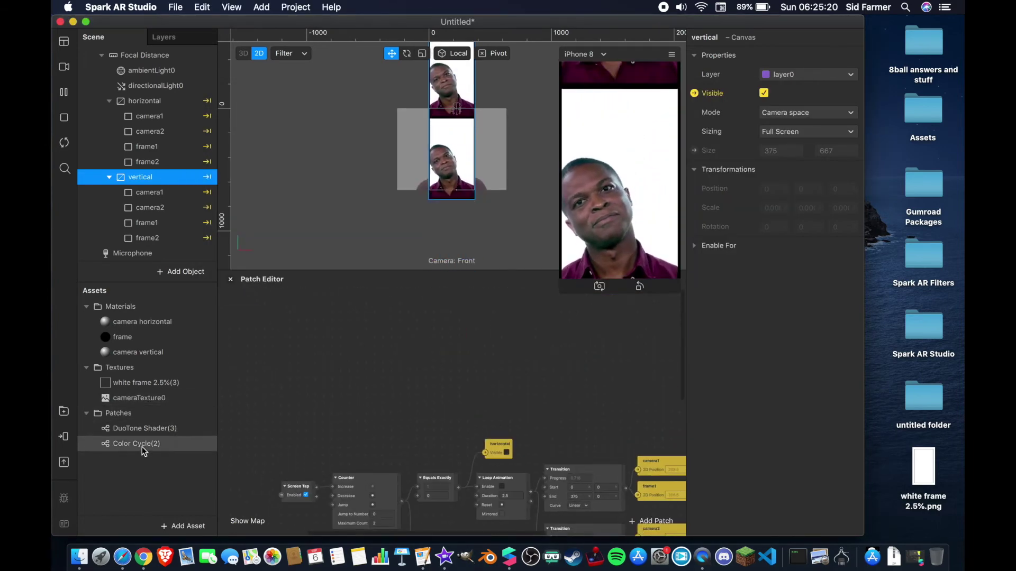
{"action": "left_click_drag", "start_coordinate": [145, 448], "coordinate": [388, 347]}
{"action": "left_click", "coordinate": [126, 339]}
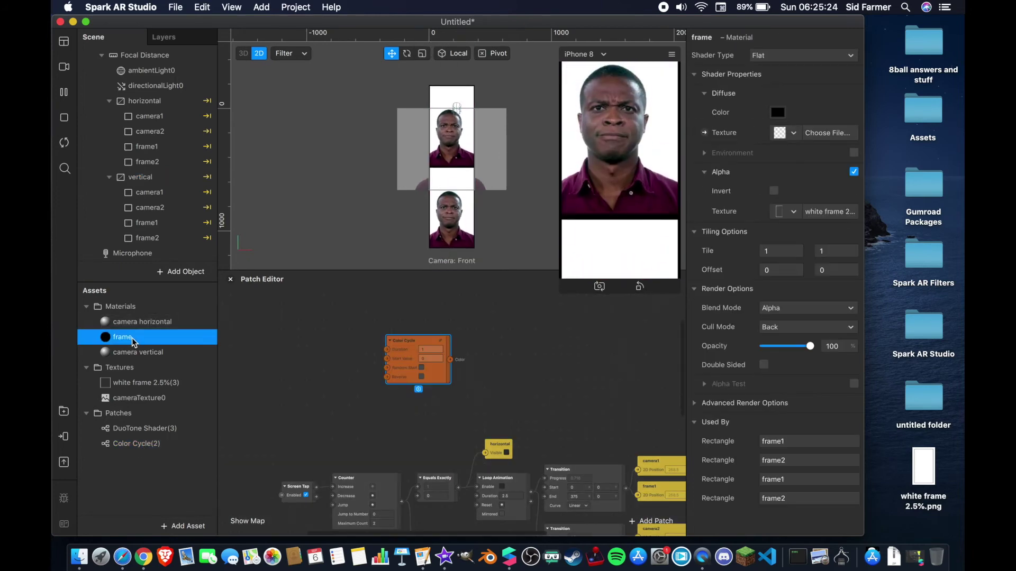
{"action": "left_click", "coordinate": [704, 132]}
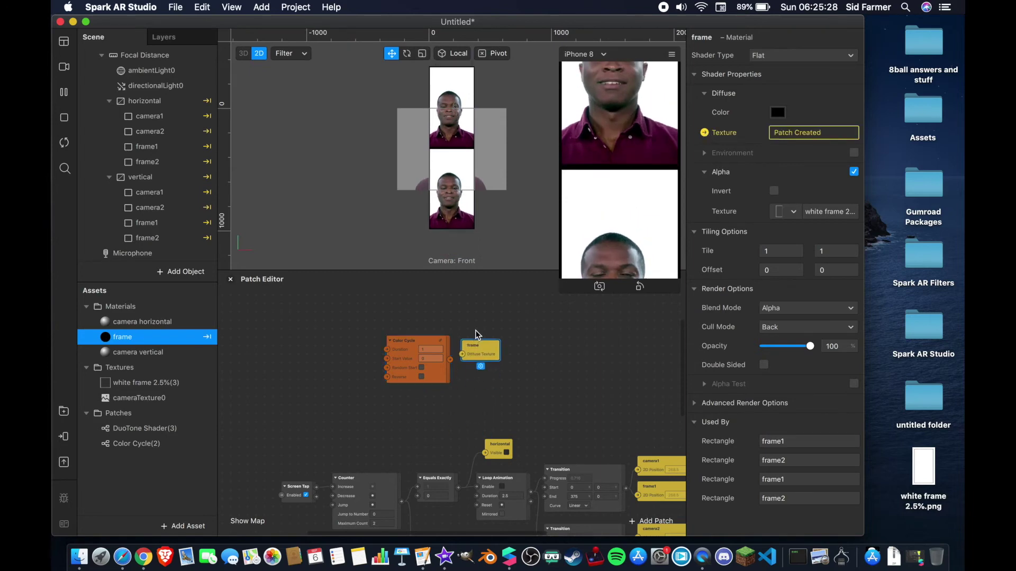
{"action": "left_click_drag", "start_coordinate": [449, 360], "coordinate": [470, 334]}
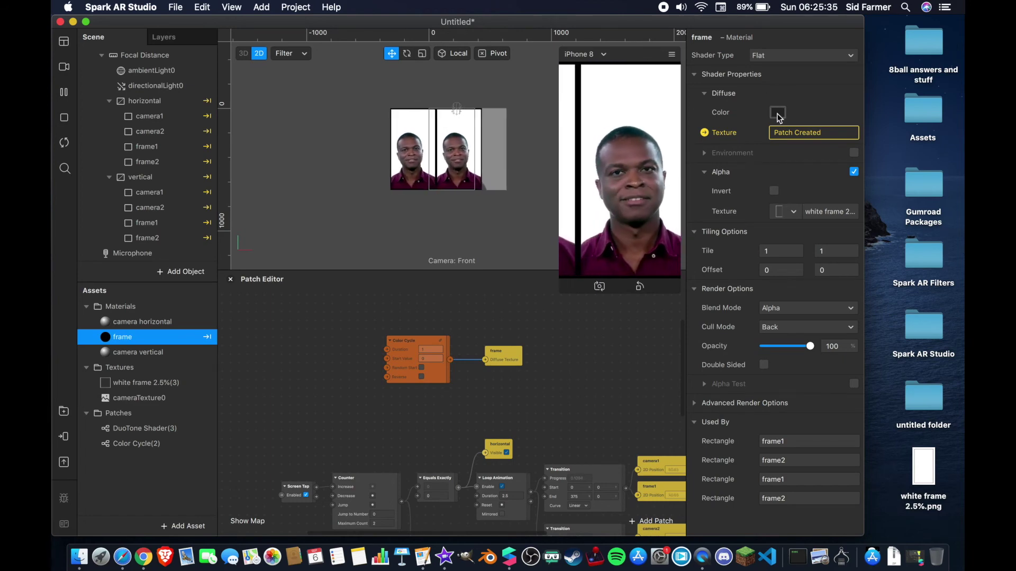
Step: Set the frame material's diffuse color to Snow white
{"action": "left_click", "coordinate": [777, 112]}
{"action": "left_click", "coordinate": [416, 253]}
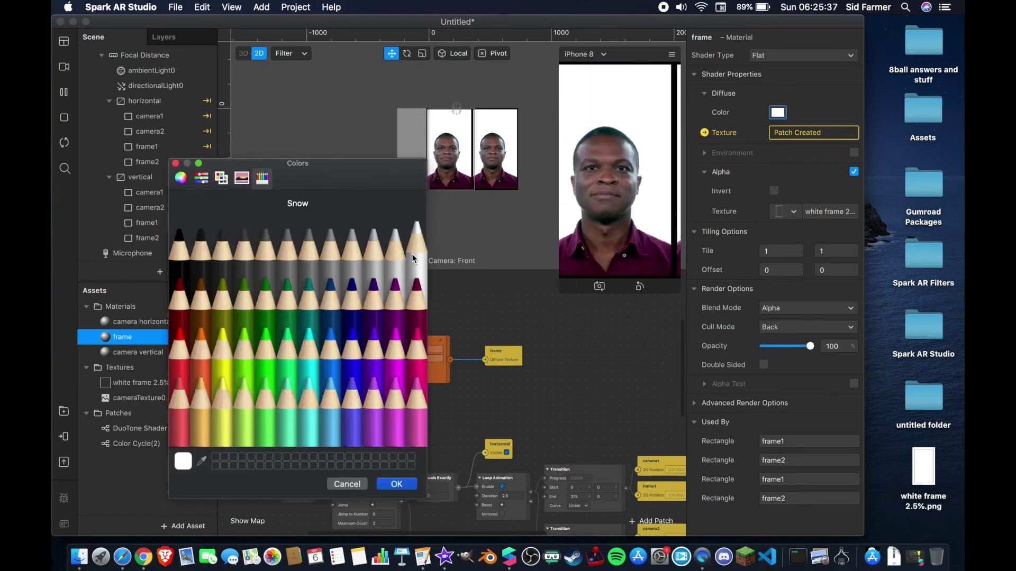
{"action": "left_click", "coordinate": [397, 484]}
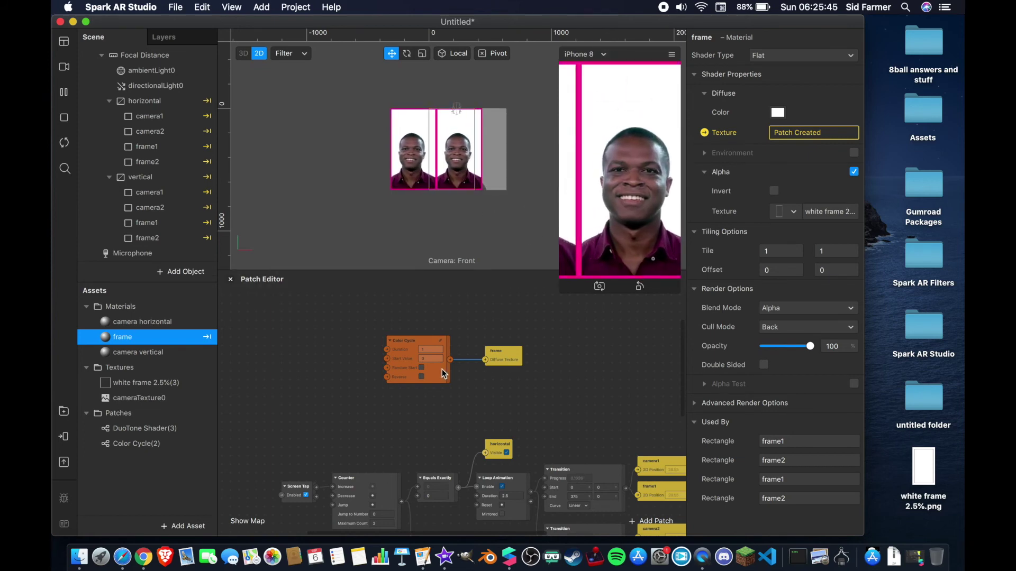
Step: Set the Color Cycle's duration to 15 and enable Random Start, then slightly enlarge the device preview
{"action": "left_click", "coordinate": [436, 352]}
{"action": "type", "text": "5"}
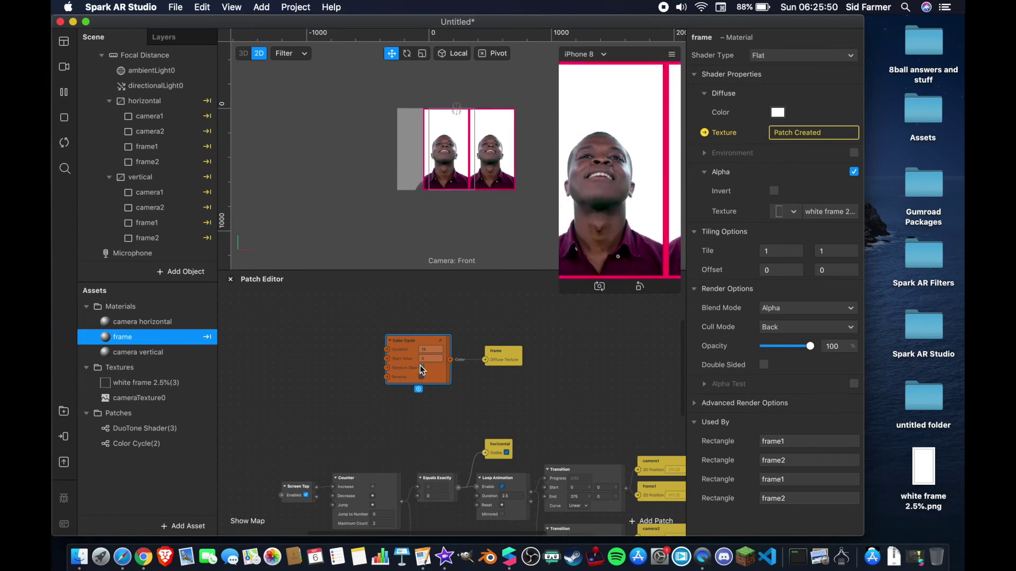
{"action": "left_click", "coordinate": [421, 367]}
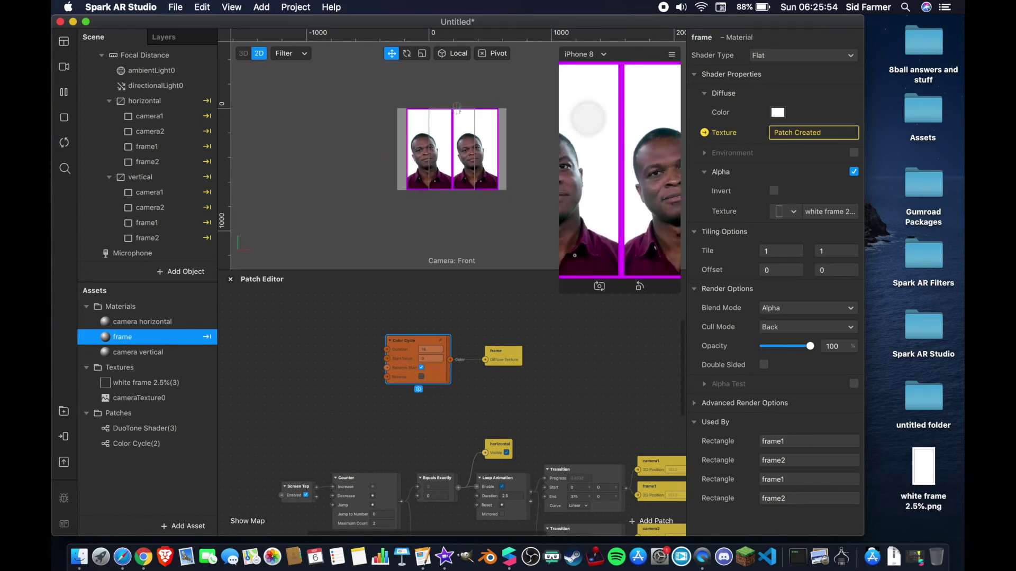
{"action": "mouse_move", "coordinate": [559, 293]}
{"action": "left_mouse_down"}
{"action": "mouse_move", "coordinate": [492, 347]}
{"action": "mouse_move", "coordinate": [479, 420]}
{"action": "mouse_move", "coordinate": [534, 303]}
{"action": "mouse_move", "coordinate": [589, 248]}
{"action": "mouse_move", "coordinate": [557, 297]}
{"action": "left_mouse_up"}
{"action": "left_click", "coordinate": [602, 170]}
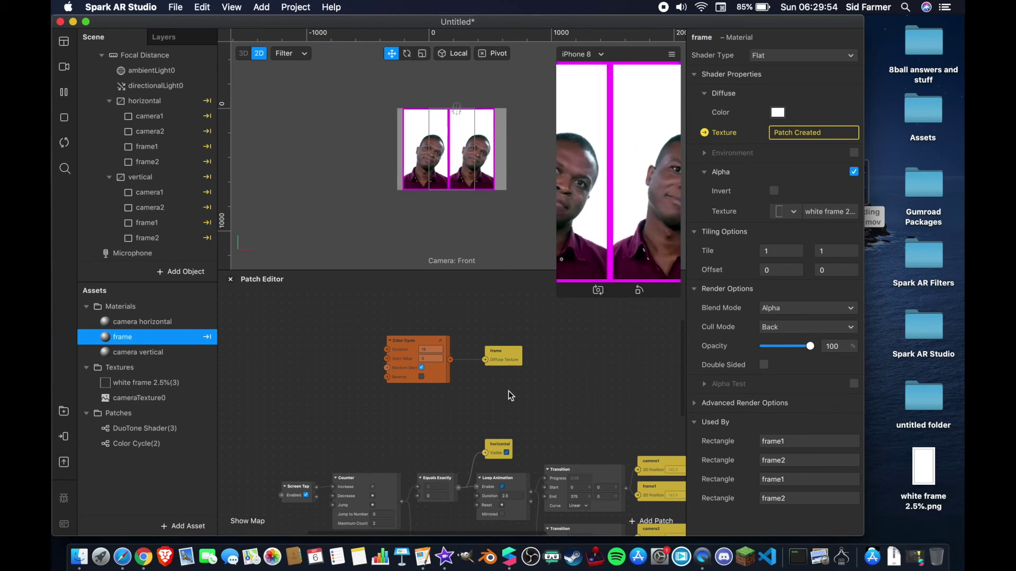
Step: Move the Color Cycle and frame patches aside, add a DuoTone Shader patch, and place a duplicate beneath it
{"action": "left_click_drag", "start_coordinate": [418, 350], "coordinate": [270, 326]}
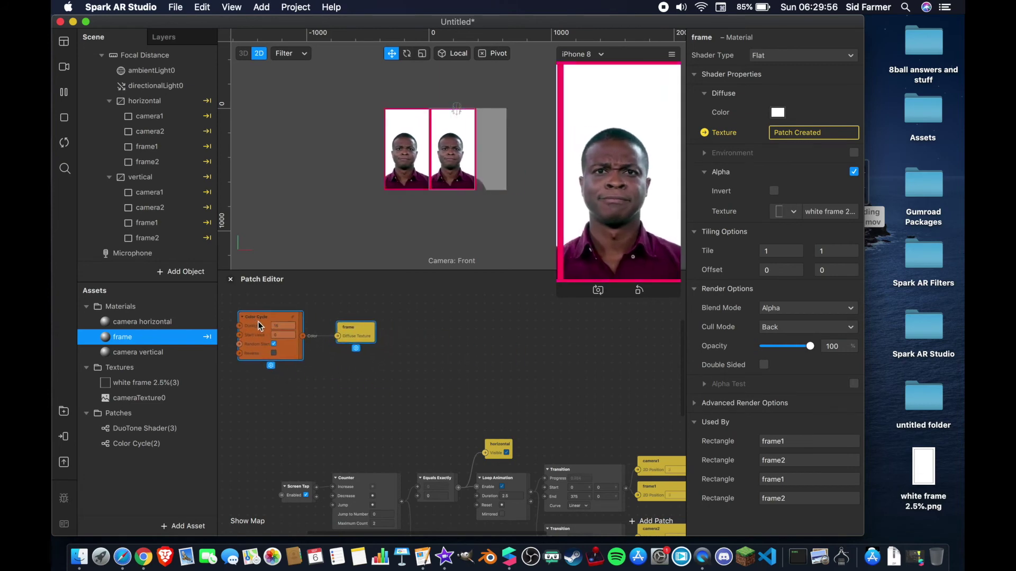
{"action": "left_click", "coordinate": [143, 429]}
{"action": "left_click_drag", "start_coordinate": [142, 432], "coordinate": [484, 338]}
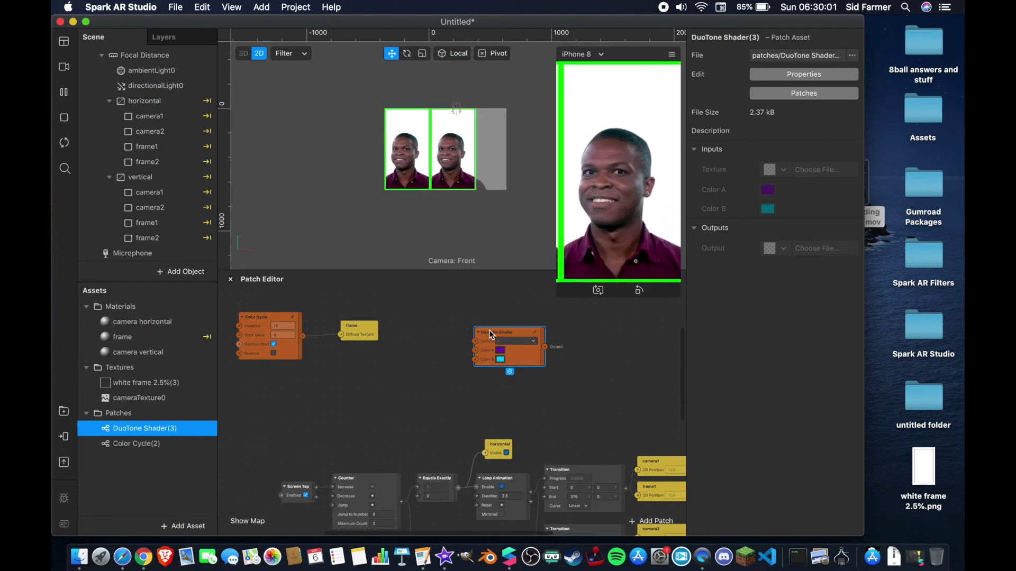
{"action": "key", "text": "super+d"}
{"action": "left_click_drag", "start_coordinate": [500, 383], "coordinate": [500, 386]}
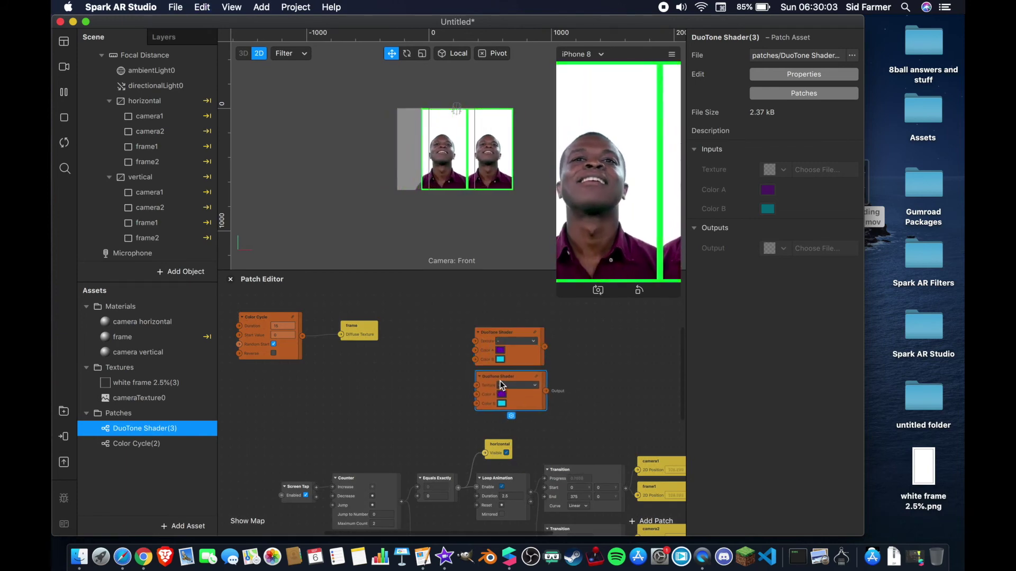
{"action": "left_click", "coordinate": [255, 382]}
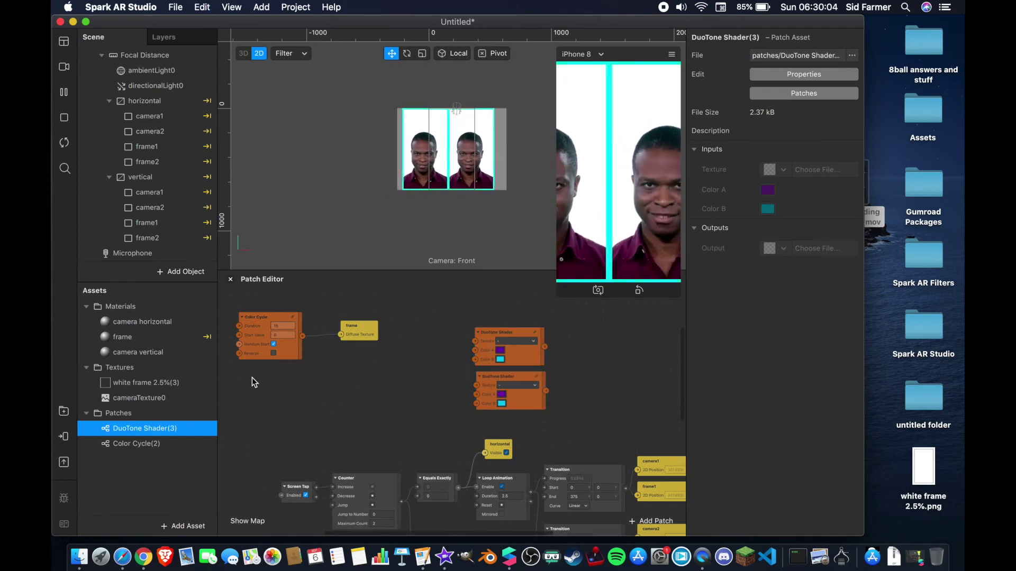
Step: Create diffuse texture patches for both camera materials, connecting the upper DuoTone Shader to camera vertical and the lower one to camera horizontal
{"action": "left_click", "coordinate": [151, 351]}
{"action": "left_click", "coordinate": [143, 322], "text": "super"}
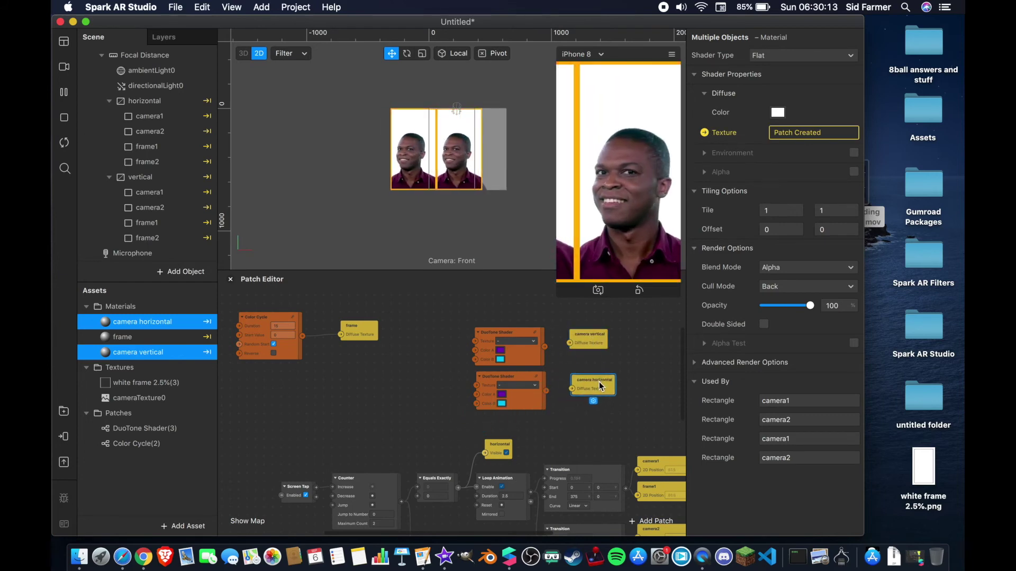
{"action": "left_click_drag", "start_coordinate": [545, 346], "coordinate": [571, 346]}
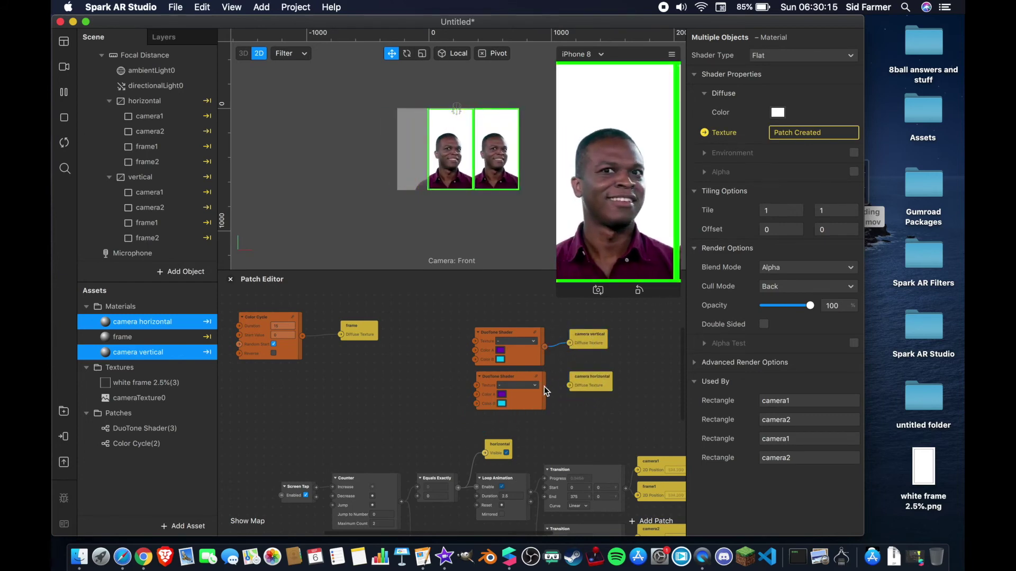
{"action": "left_click_drag", "start_coordinate": [569, 385], "coordinate": [570, 386]}
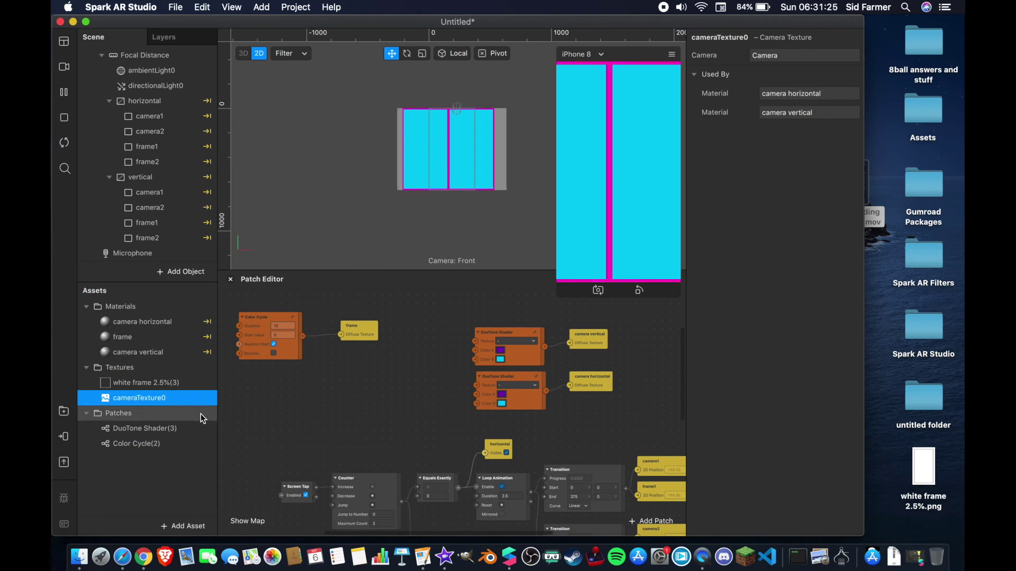
Step: Add the cameraTexture0 patch and connect its RGBA output to the Texture inputs of both DuoTone Shaders
{"action": "left_click_drag", "start_coordinate": [122, 397], "coordinate": [434, 372]}
{"action": "left_click_drag", "start_coordinate": [476, 340], "coordinate": [475, 341]}
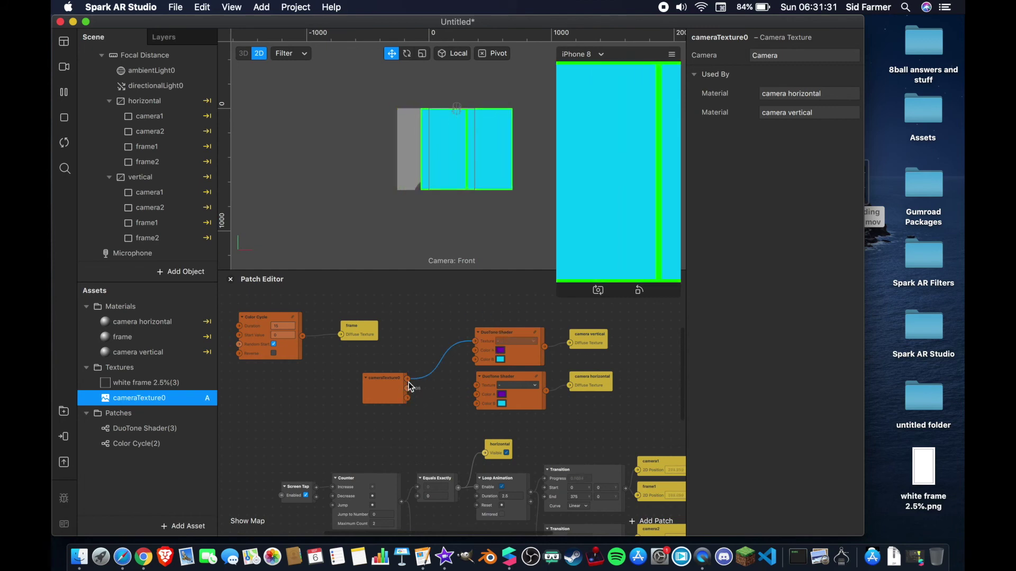
{"action": "left_click_drag", "start_coordinate": [472, 386], "coordinate": [475, 386]}
{"action": "left_click", "coordinate": [382, 391]}
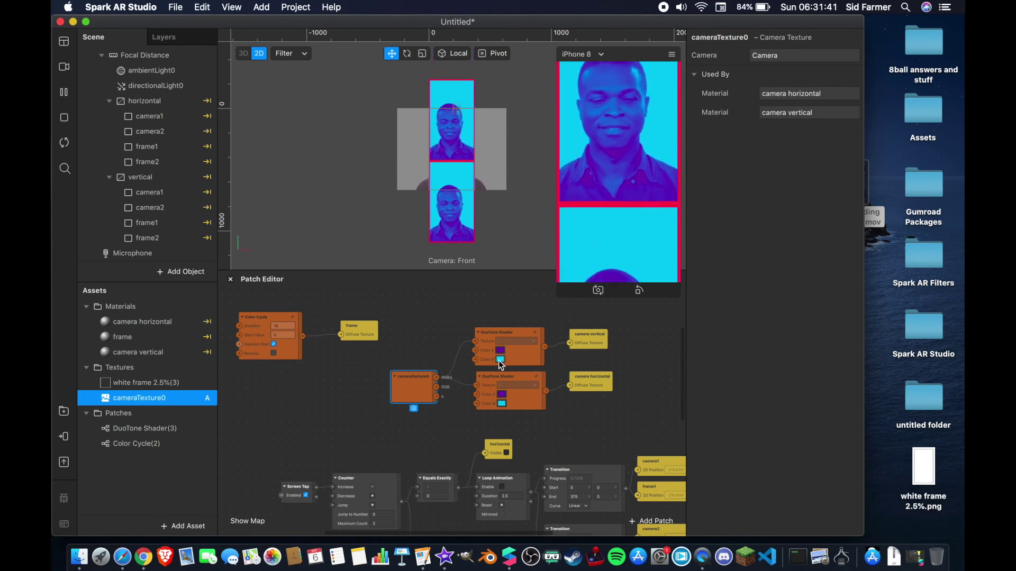
Step: Set Color B of the camera vertical DuoTone Shader to Spring green
{"action": "left_click", "coordinate": [500, 361]}
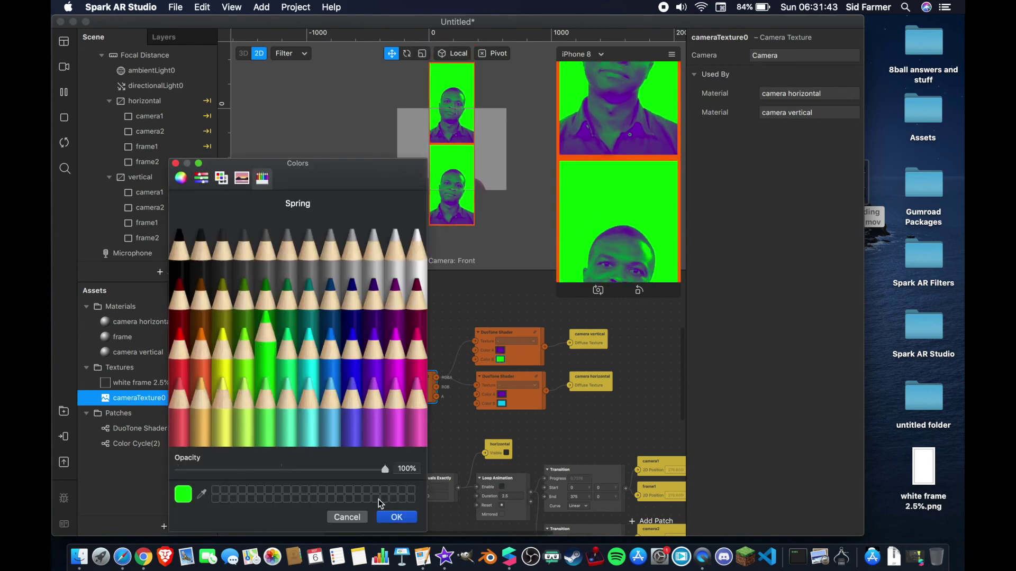
{"action": "left_click", "coordinate": [396, 517]}
Step: Set Color A of the camera horizontal DuoTone Shader to Salmon
{"action": "left_click", "coordinate": [501, 404]}
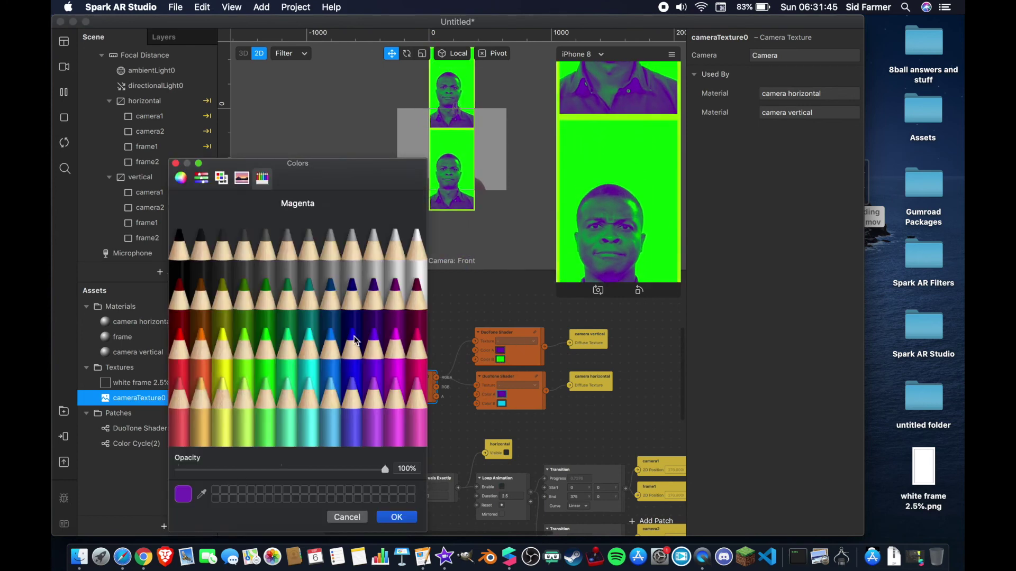
{"action": "left_click", "coordinate": [182, 405]}
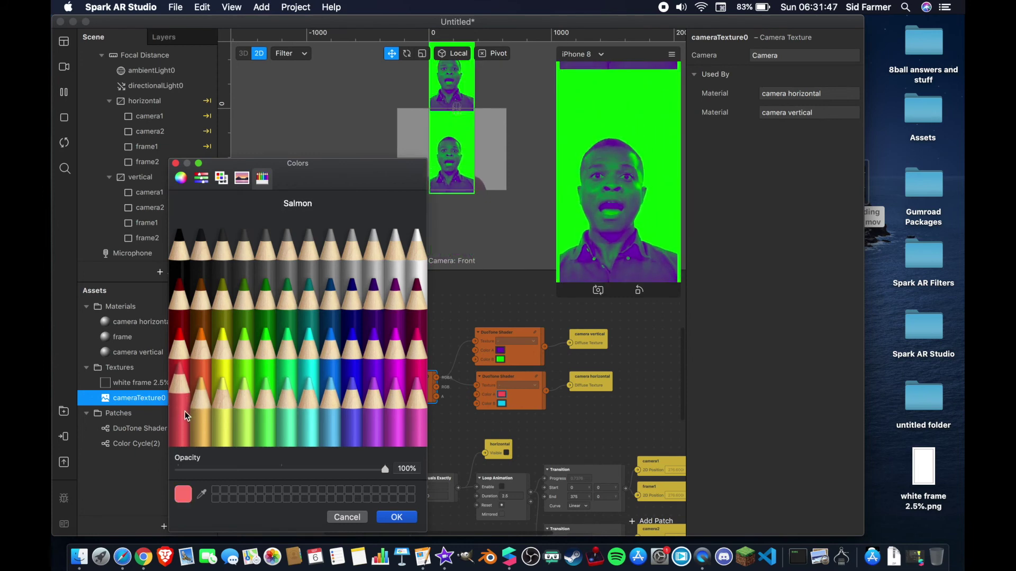
{"action": "left_click", "coordinate": [395, 518]}
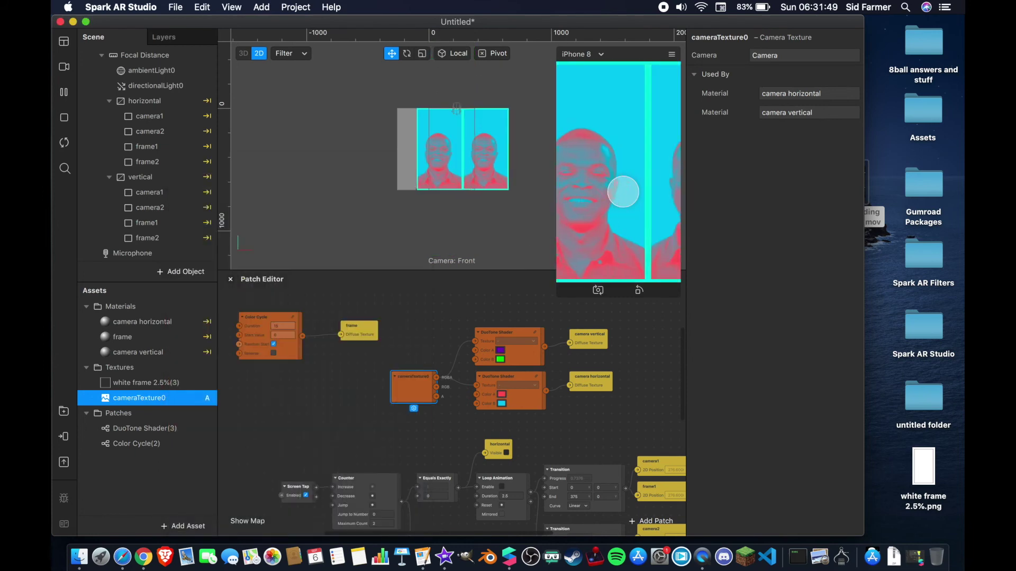
Step: Set Color A of the camera horizontal DuoTone Shader to black
{"action": "left_click", "coordinate": [502, 394]}
{"action": "left_click", "coordinate": [177, 230]}
{"action": "left_click", "coordinate": [396, 516]}
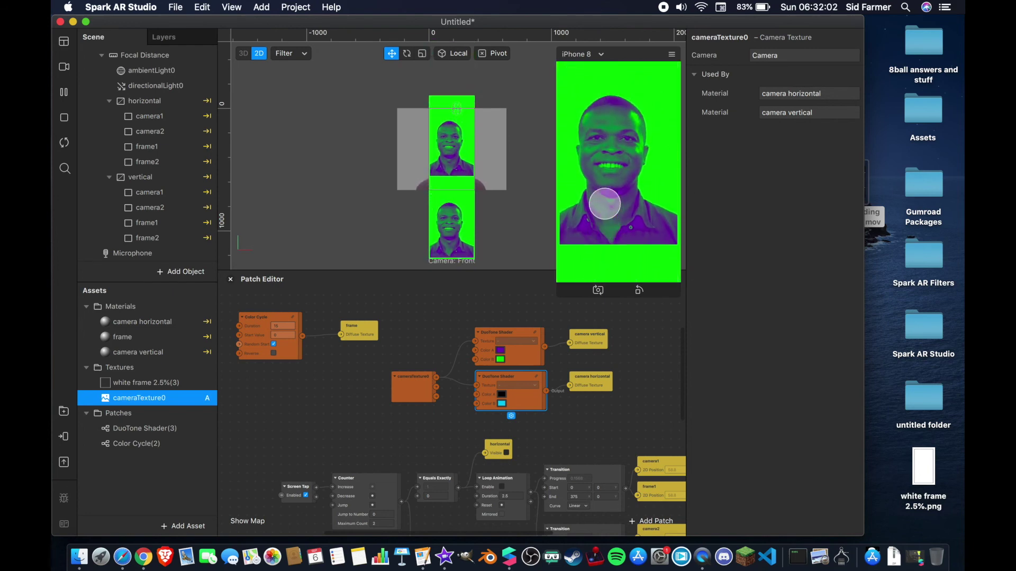
Step: Test the simulated screen tap on the preview, switching between the vertical and horizontal carousel looks
{"action": "left_click", "coordinate": [604, 204]}
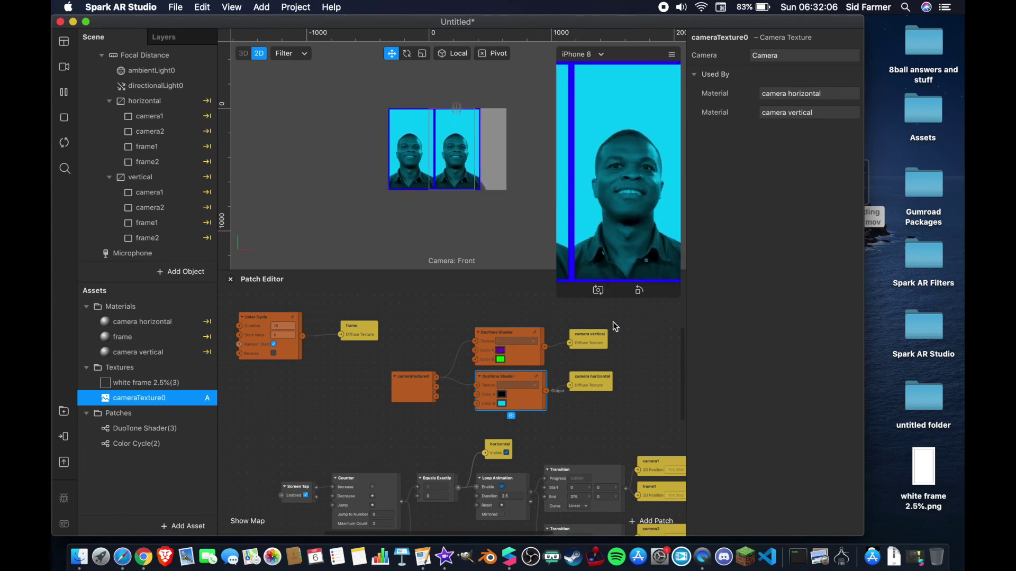
{"action": "left_click", "coordinate": [632, 166]}
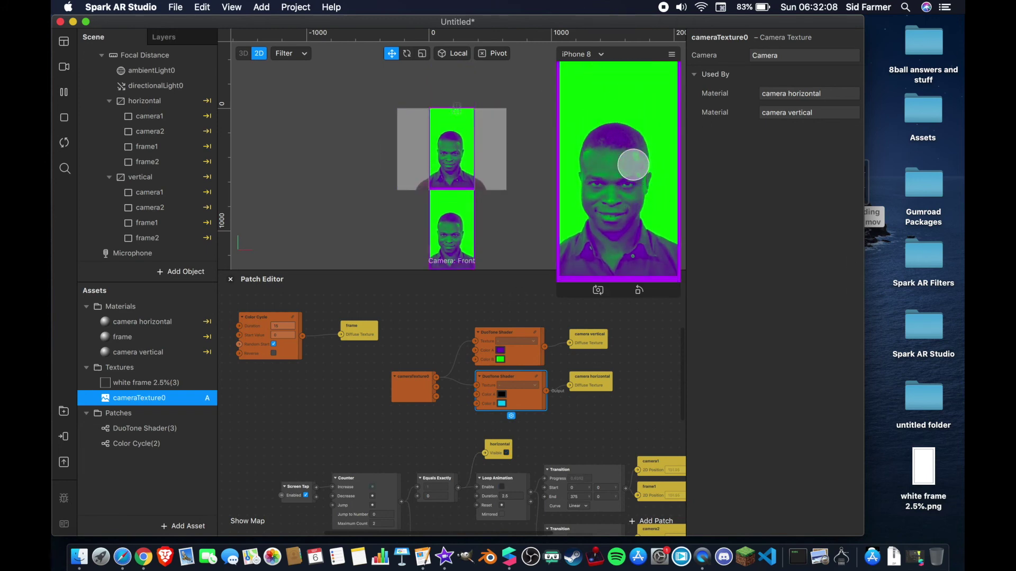
{"action": "left_click", "coordinate": [370, 358]}
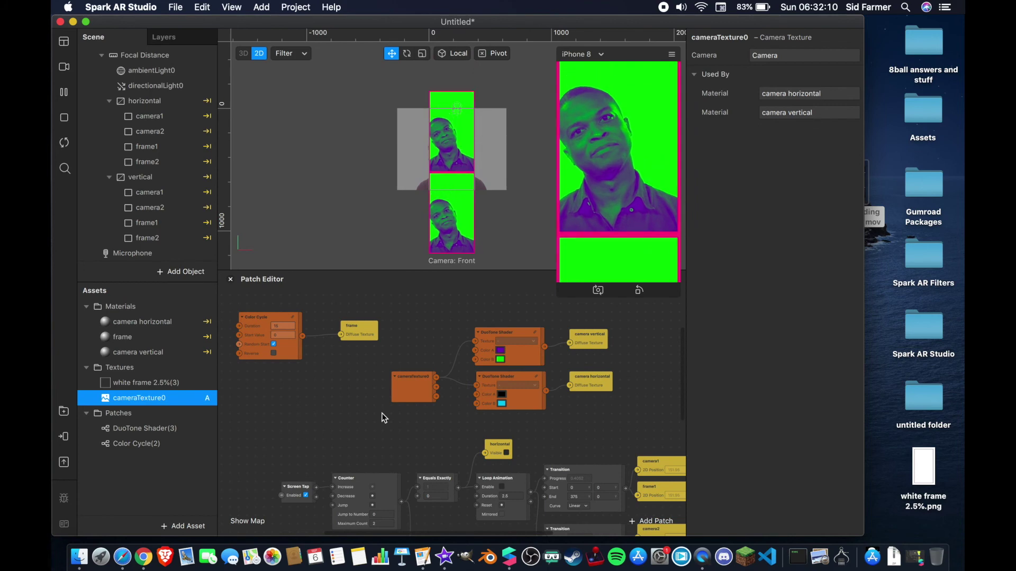
Step: Switch the preview source to the FaceTime HD Camera (Built-in) and test the carousel's tap switch on the live feed
{"action": "left_click", "coordinate": [61, 67]}
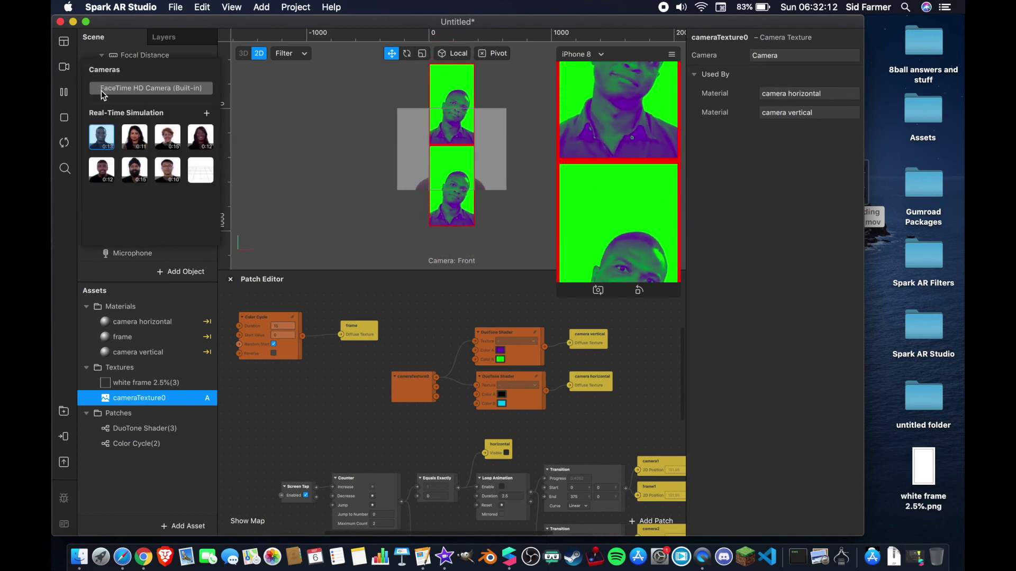
{"action": "left_click", "coordinate": [102, 92]}
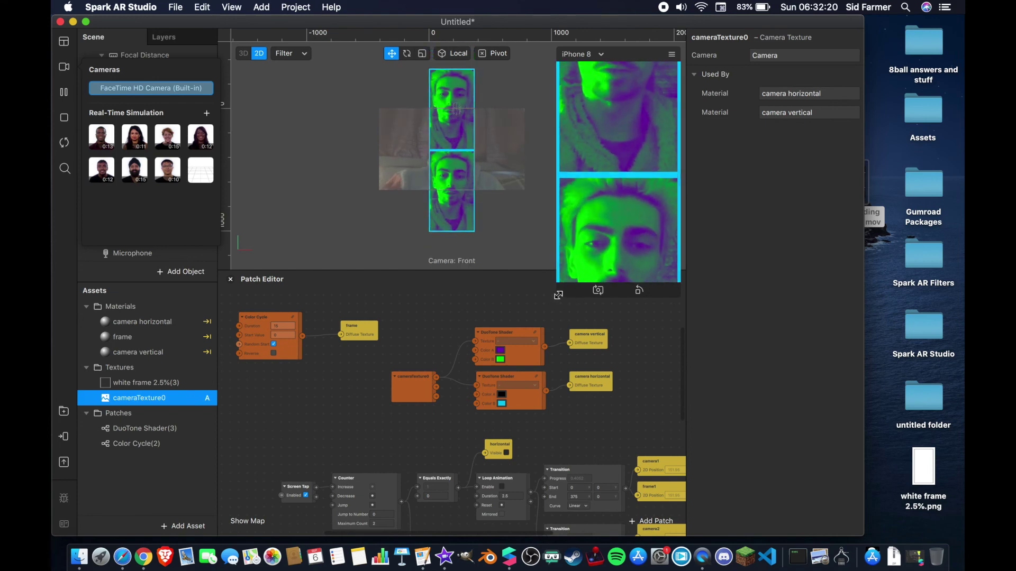
{"action": "left_click", "coordinate": [601, 224]}
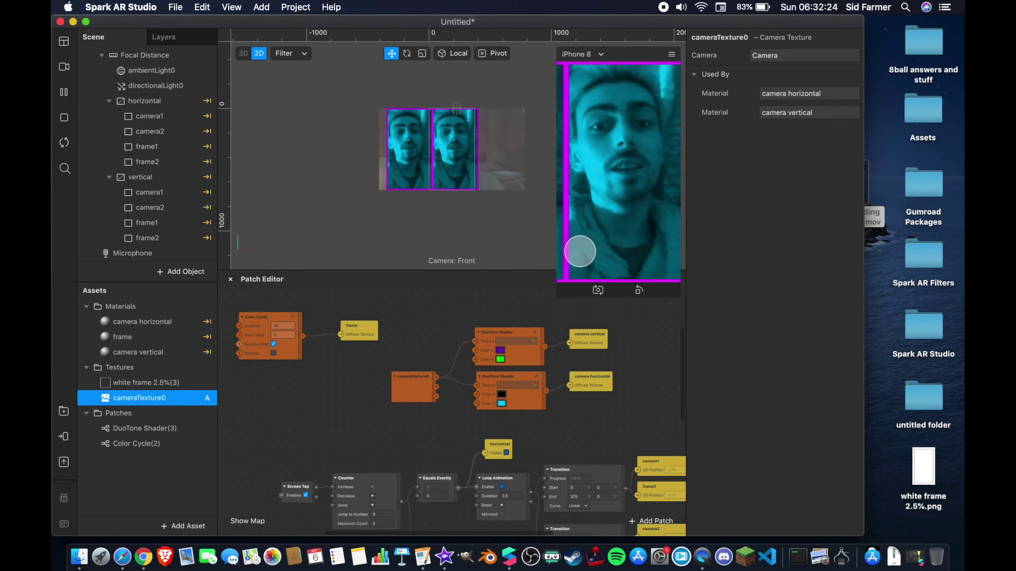
Step: Enlarge the Patch Editor to review the complete graph, inspect frame1 in the horizontal group, and test the tap switch again
{"action": "left_click_drag", "start_coordinate": [457, 274], "coordinate": [490, 91]}
{"action": "scroll", "coordinate": [470, 334], "scroll_direction": "down", "scroll_amount": 3}
{"action": "scroll", "coordinate": [470, 333], "scroll_direction": "down", "scroll_amount": 2}
{"action": "scroll", "coordinate": [470, 334], "scroll_direction": "right", "scroll_amount": 3}
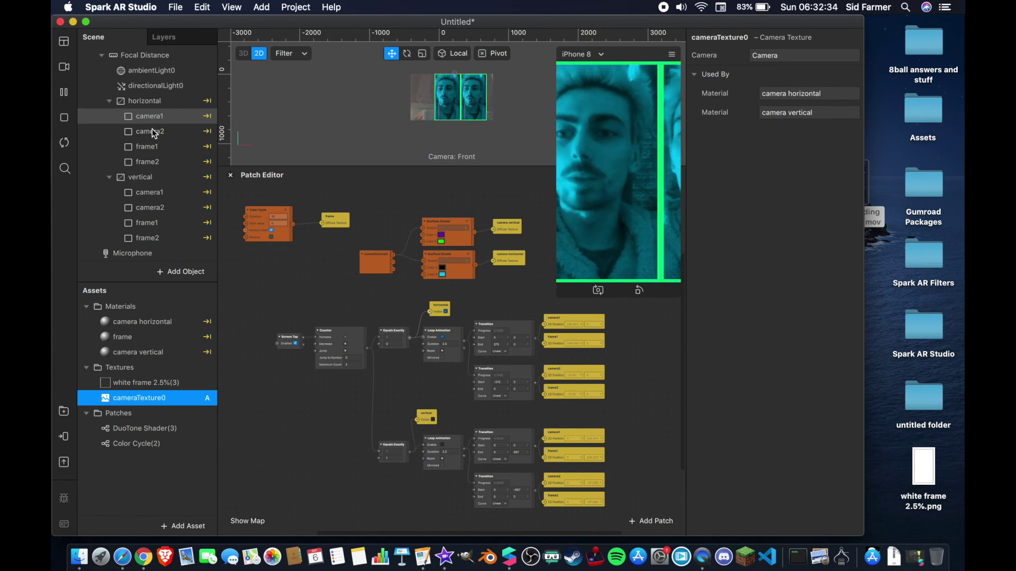
{"action": "left_click", "coordinate": [153, 147]}
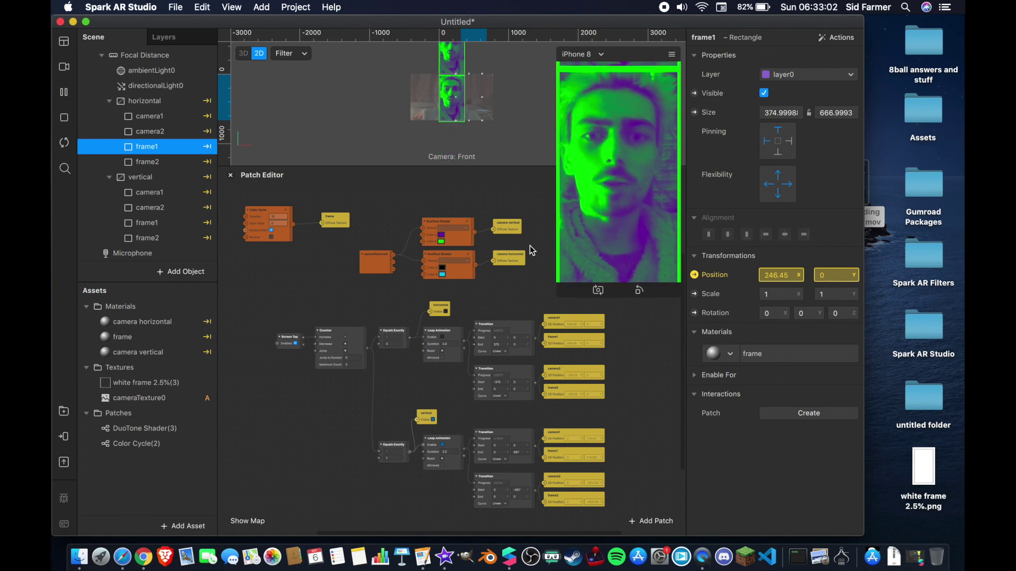
{"action": "left_click", "coordinate": [630, 164]}
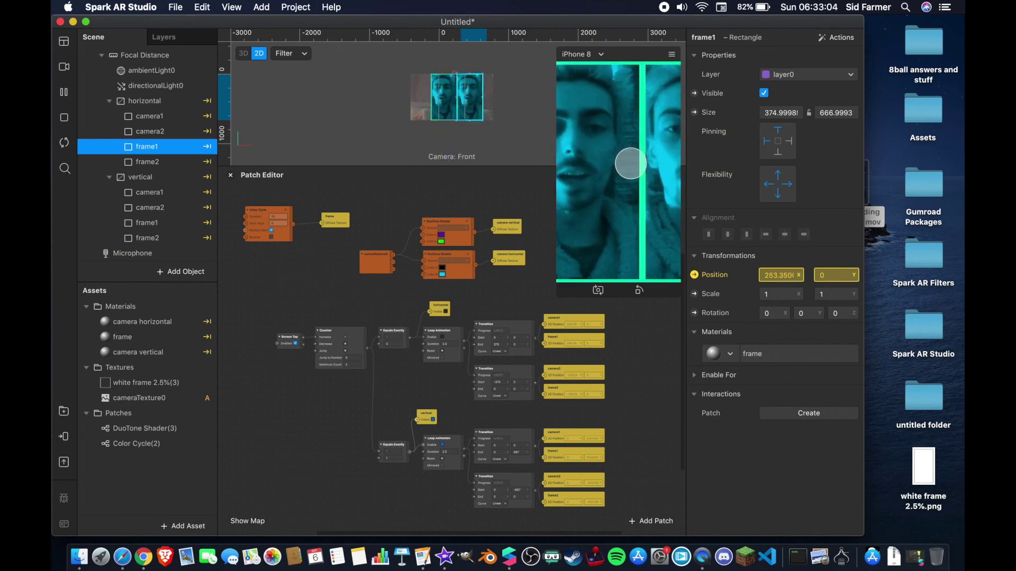